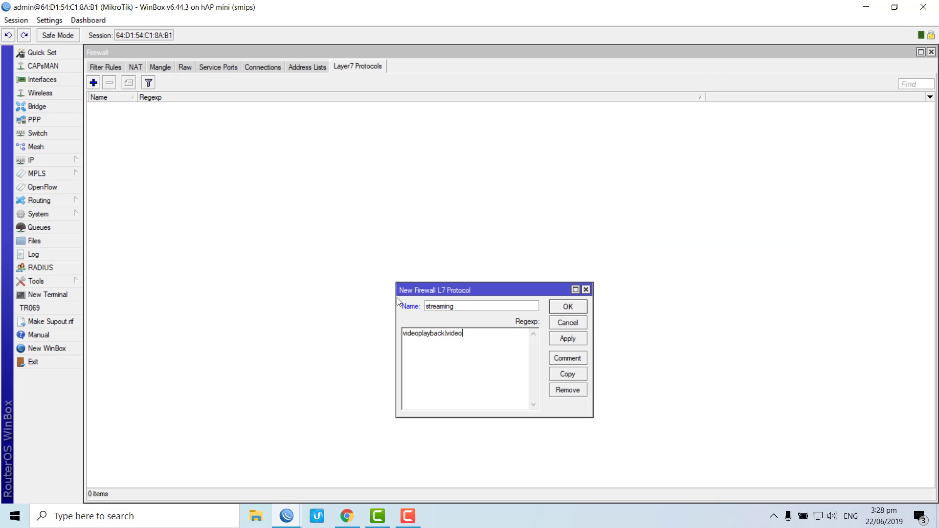
Save the Layer7 protocol named streaming with the regexp videoplayback|video.
{"action": "left_click", "coordinate": [564, 339]}
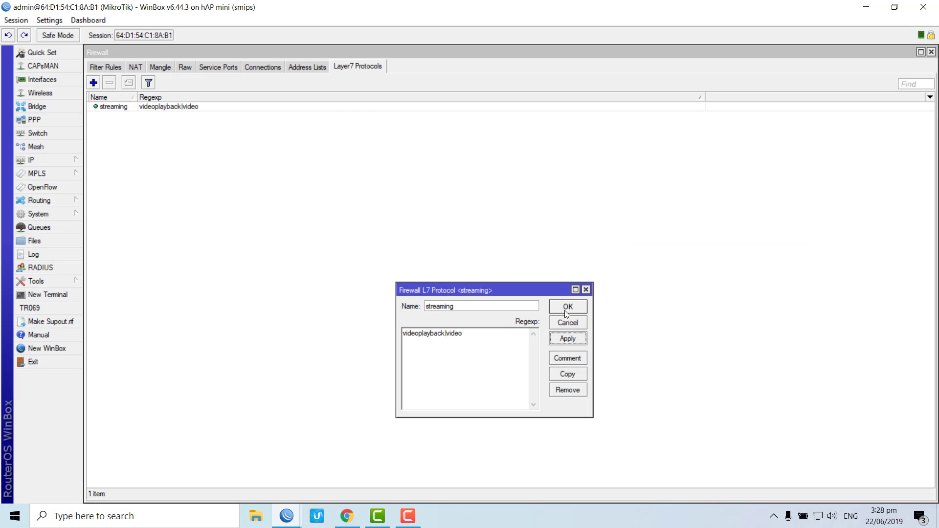
{"action": "left_click", "coordinate": [567, 307]}
Copy the network value 10.5.50.0 from the hotspot's wlan1 IP address entry without changing that entry.
{"action": "left_click", "coordinate": [308, 68]}
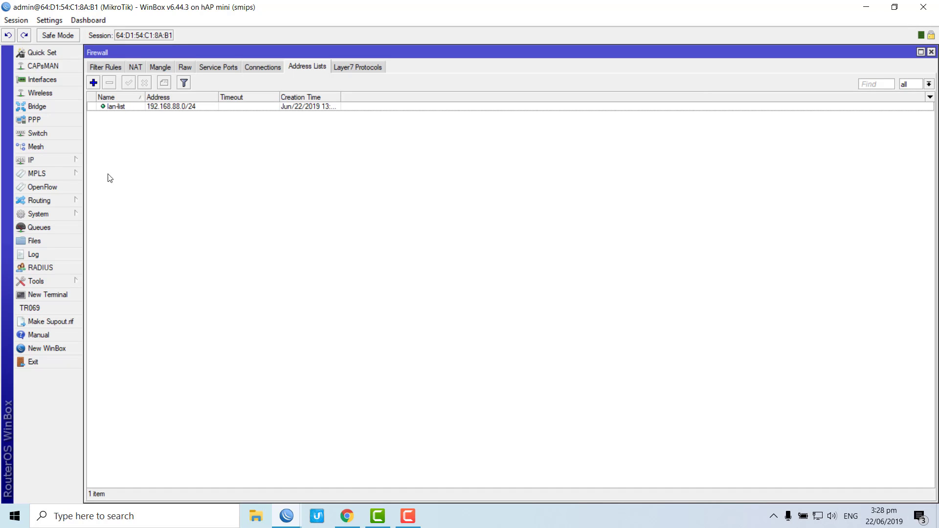
{"action": "left_click", "coordinate": [57, 159]}
{"action": "left_click", "coordinate": [102, 188]}
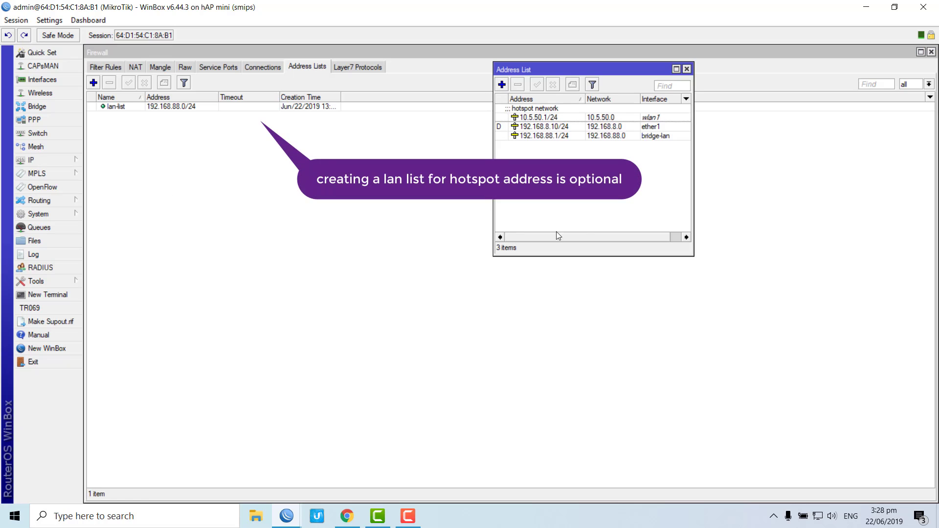
{"action": "left_click", "coordinate": [565, 128]}
{"action": "double_click", "coordinate": [562, 118]}
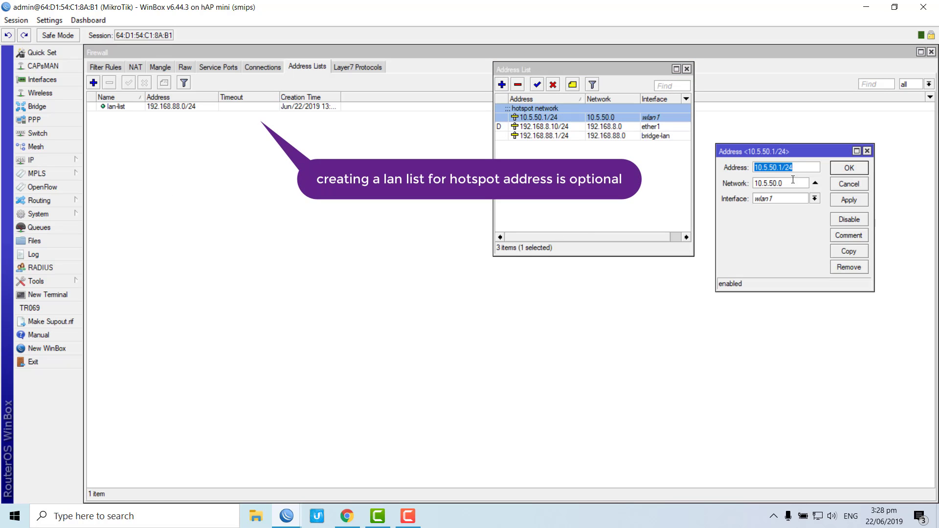
{"action": "double_click", "coordinate": [790, 183]}
{"action": "right_click", "coordinate": [772, 183]}
{"action": "left_click", "coordinate": [801, 207]}
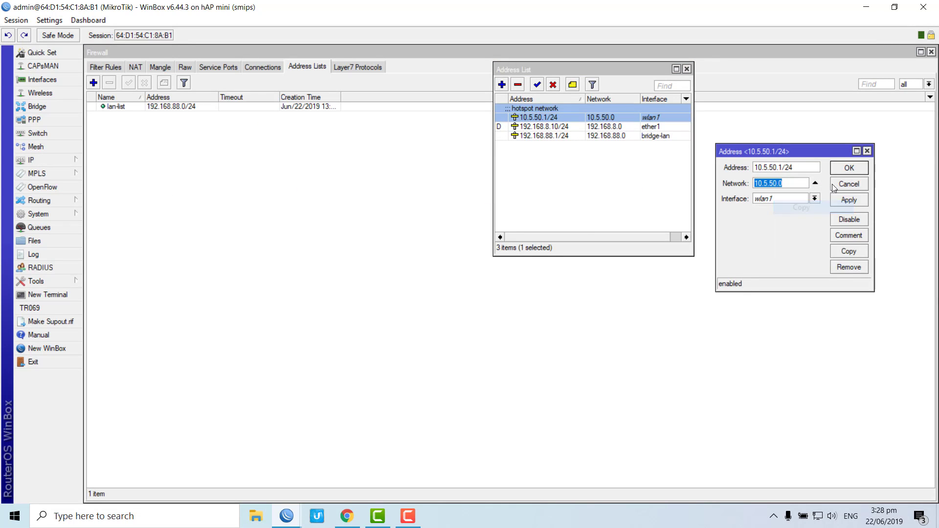
{"action": "left_click", "coordinate": [835, 185]}
{"action": "left_click", "coordinate": [686, 69]}
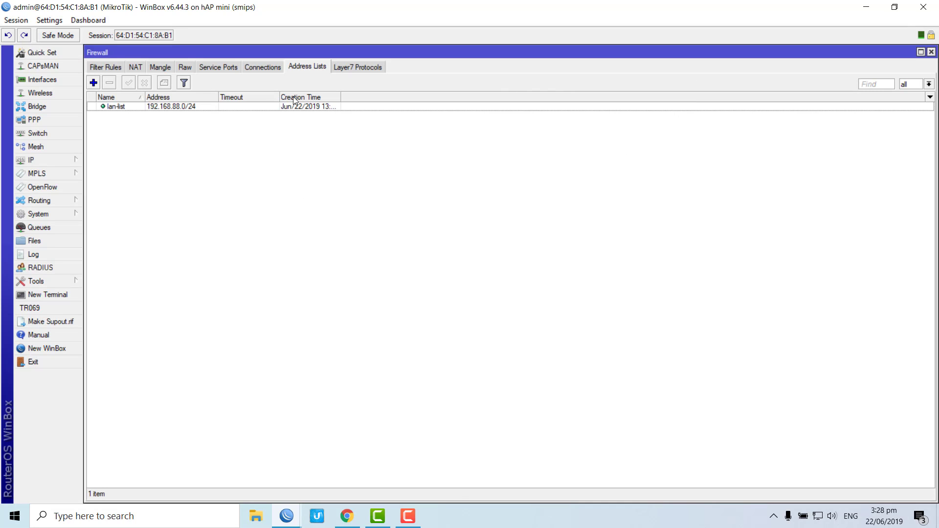
Duplicate the lan-list firewall address list entry with the address 10.5.50.0/24.
{"action": "double_click", "coordinate": [113, 108]}
{"action": "left_click", "coordinate": [341, 235]}
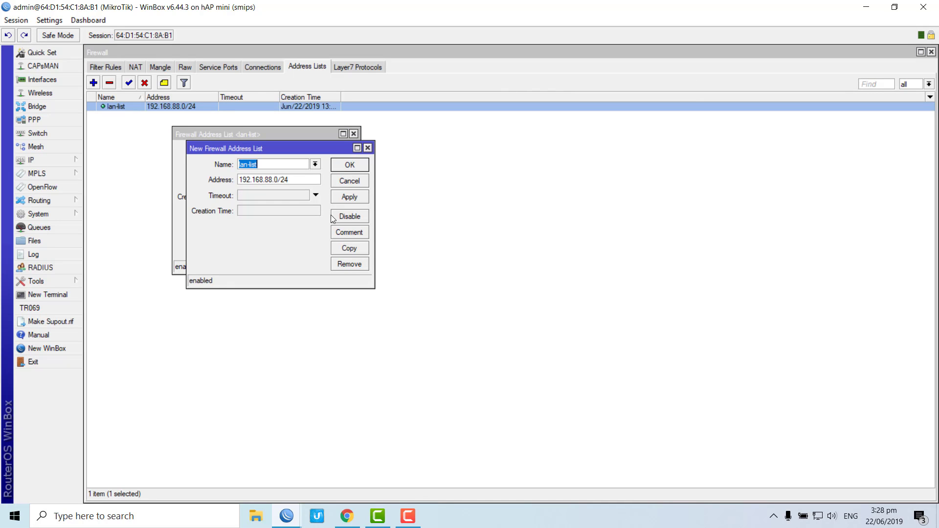
{"action": "left_click_drag", "start_coordinate": [275, 179], "coordinate": [274, 180]}
{"action": "left_click_drag", "start_coordinate": [274, 179], "coordinate": [197, 185]}
{"action": "type", "text": "10.5.50.0"}
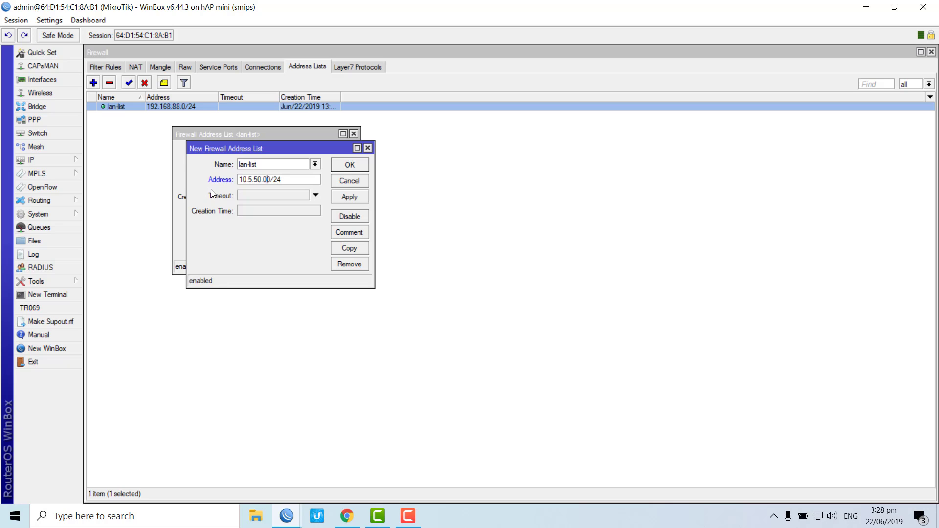
{"action": "key", "text": "BackSpace"}
{"action": "type", "text": "."}
{"action": "key", "text": "Return"}
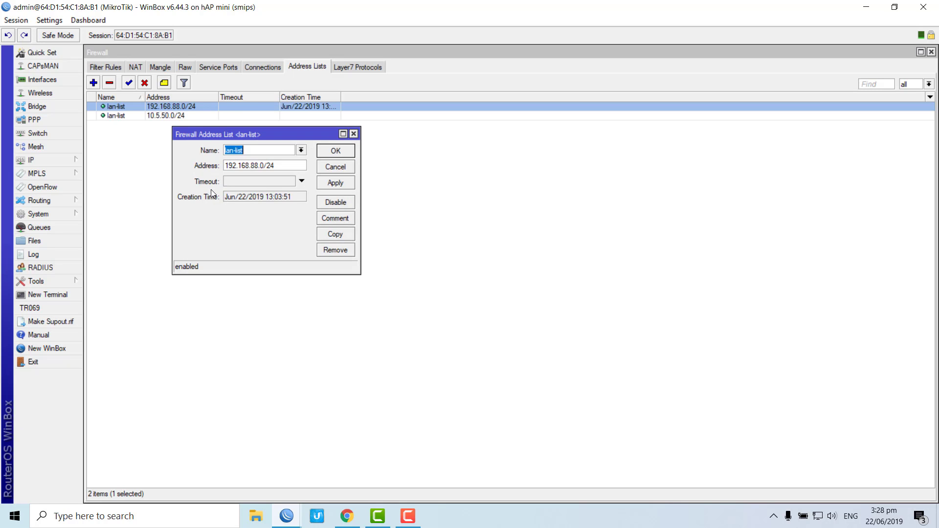
{"action": "left_click", "coordinate": [328, 167]}
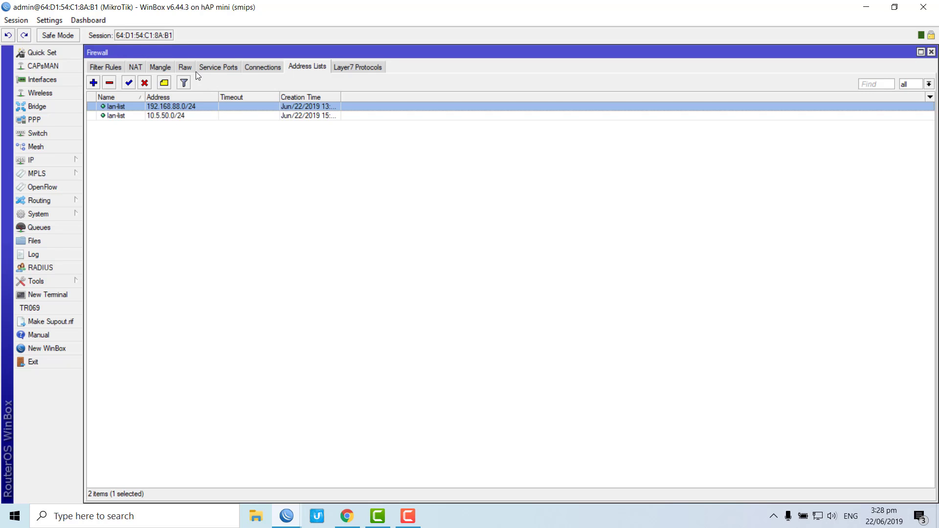
Start a new prerouting mangle rule matching Layer7 protocol streaming and source address list lan-list.
{"action": "left_click", "coordinate": [161, 67]}
{"action": "left_click", "coordinate": [93, 83]}
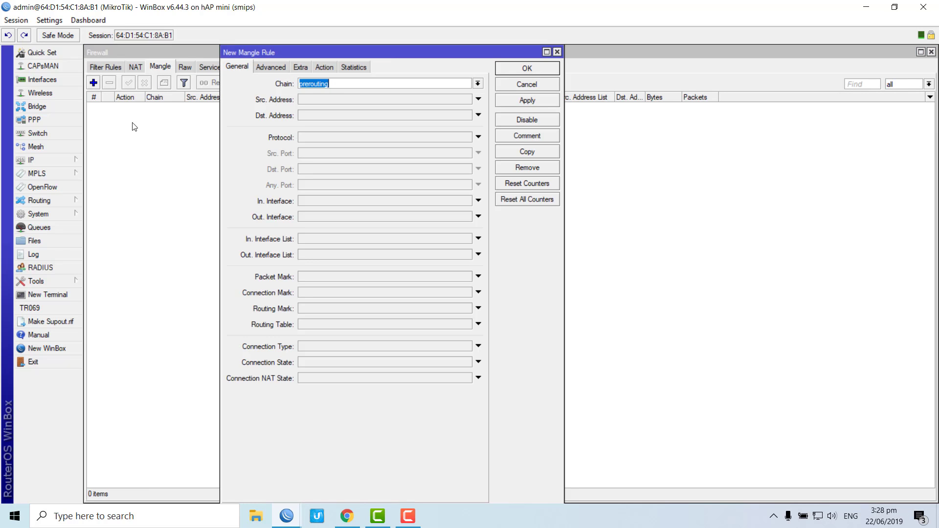
{"action": "left_click", "coordinate": [278, 69]}
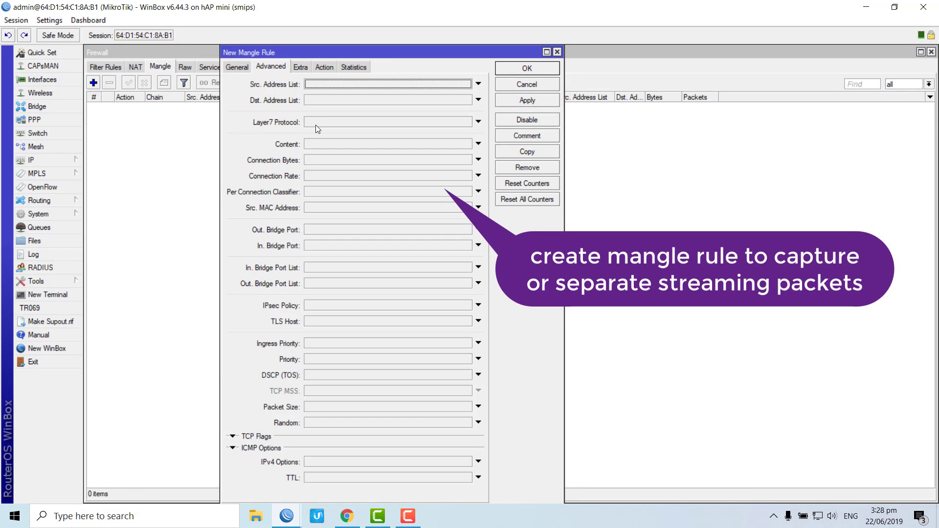
{"action": "left_click", "coordinate": [322, 124]}
{"action": "left_click", "coordinate": [442, 84]}
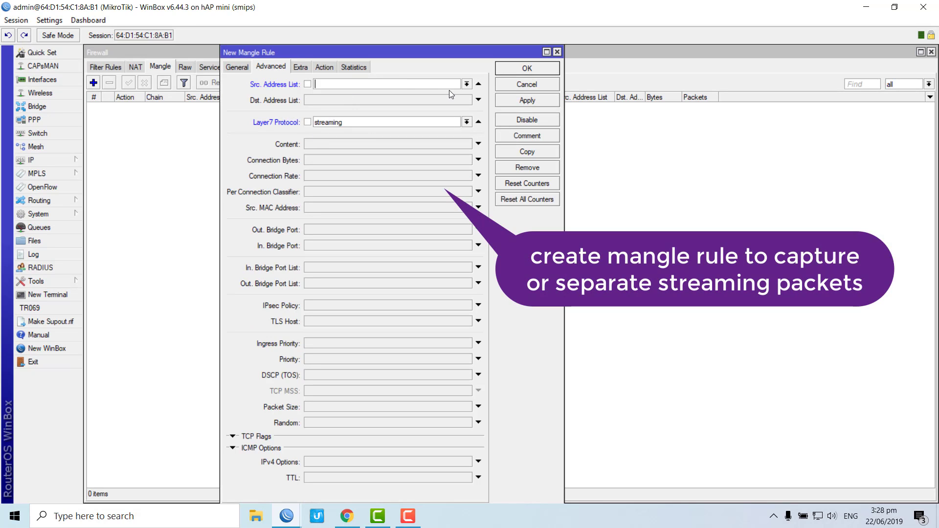
{"action": "left_click", "coordinate": [439, 91]}
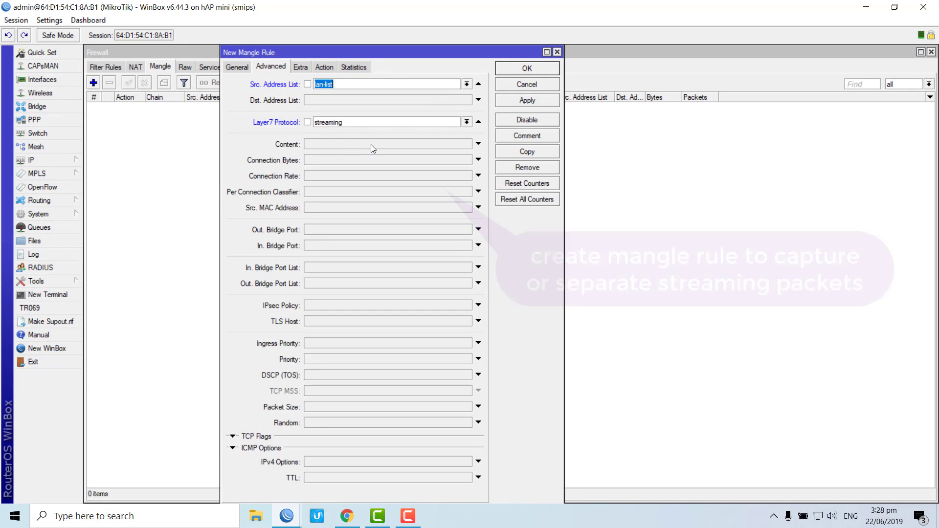
Set the rule's action to mark connection with the new connection mark streaming-con, and save the rule.
{"action": "left_click", "coordinate": [324, 67]}
{"action": "left_click", "coordinate": [337, 83]}
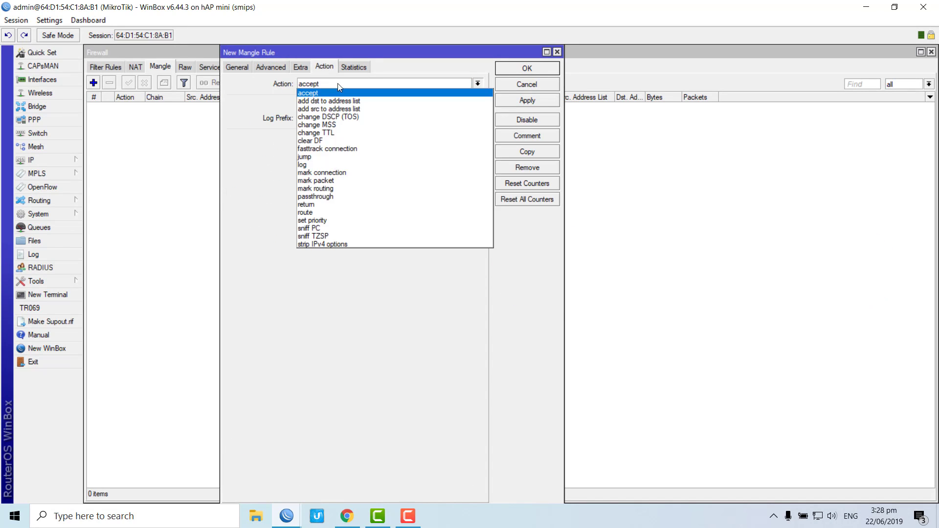
{"action": "left_click", "coordinate": [333, 172]}
{"action": "left_click", "coordinate": [331, 139]}
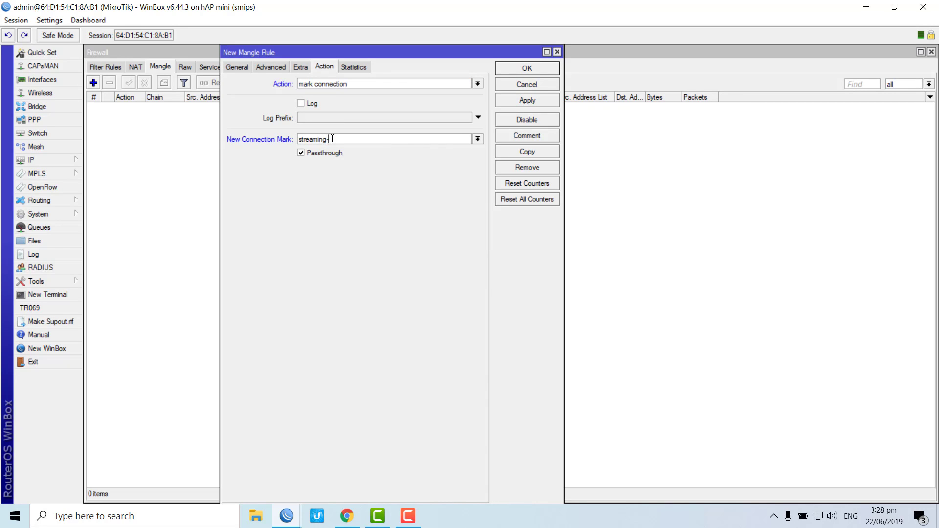
{"action": "double_click", "coordinate": [332, 138]}
{"action": "left_click", "coordinate": [503, 101]}
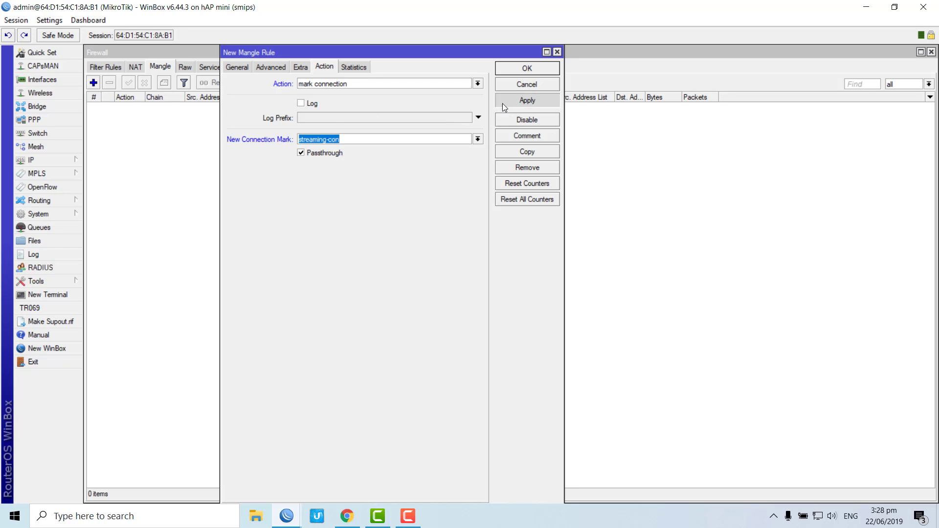
{"action": "left_click", "coordinate": [524, 85]}
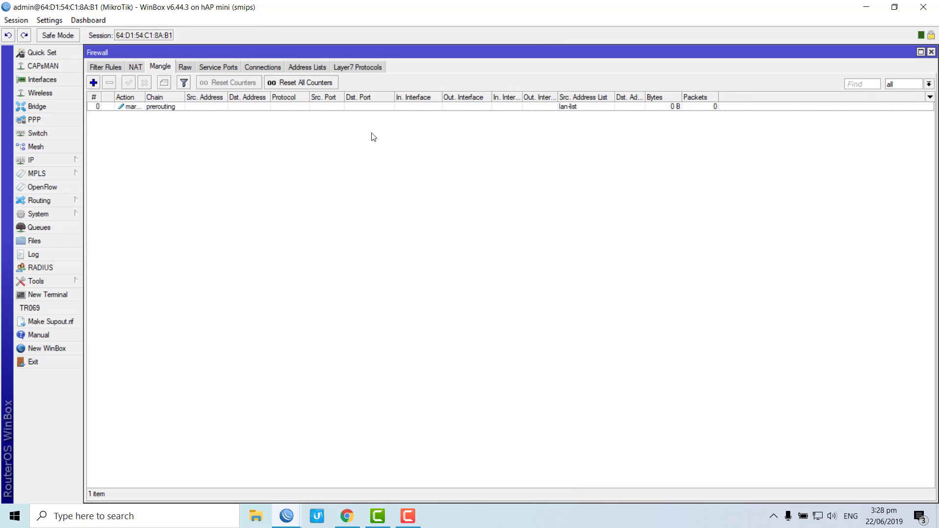
Check the saved connection-marking rule's source address list and Layer7 protocol settings.
{"action": "double_click", "coordinate": [376, 107]}
{"action": "left_click", "coordinate": [277, 69]}
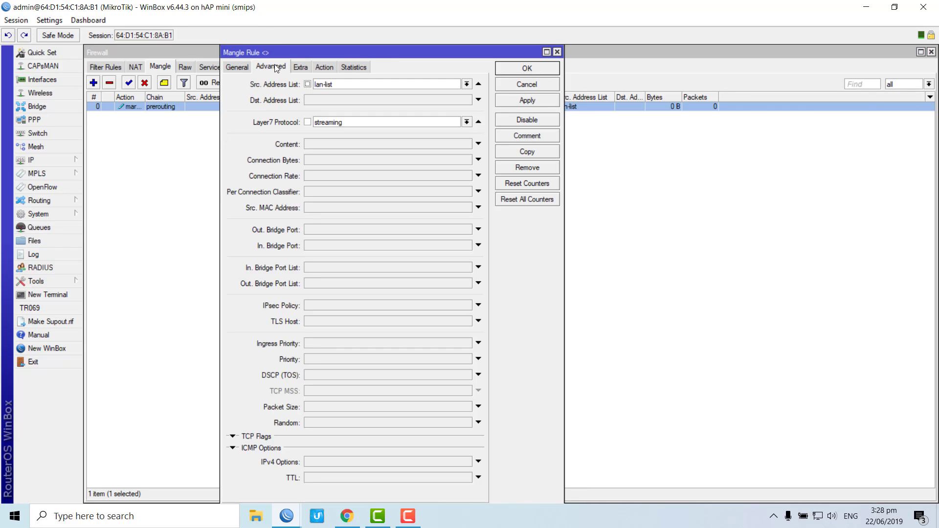
{"action": "left_click", "coordinate": [511, 87]}
Start a second prerouting mangle rule that matches the connection mark streaming-con.
{"action": "left_click", "coordinate": [94, 83]}
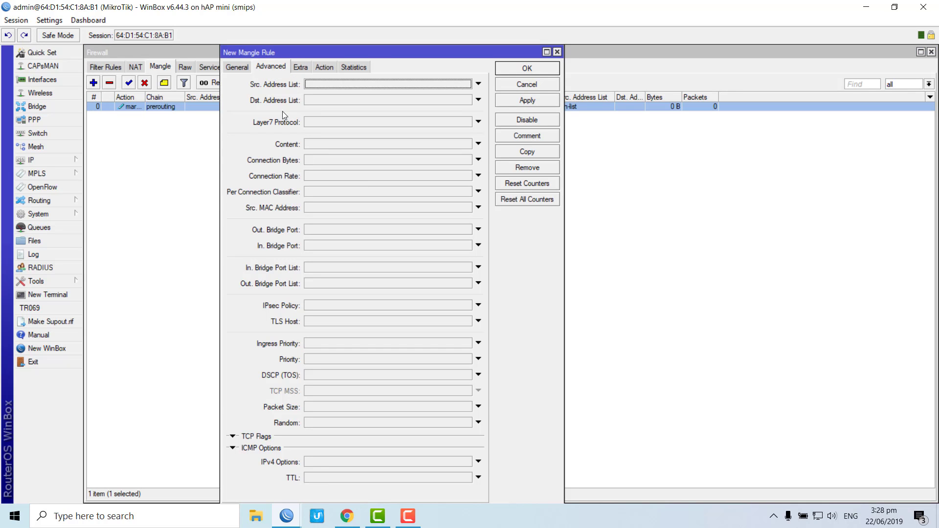
{"action": "left_click", "coordinate": [239, 66]}
{"action": "left_click", "coordinate": [323, 292]}
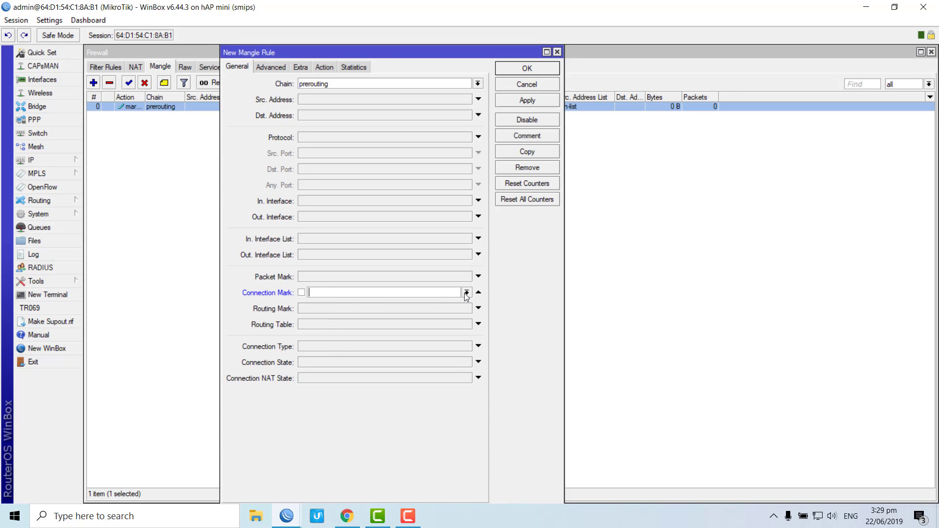
{"action": "left_click", "coordinate": [467, 292]}
{"action": "left_click", "coordinate": [392, 309]}
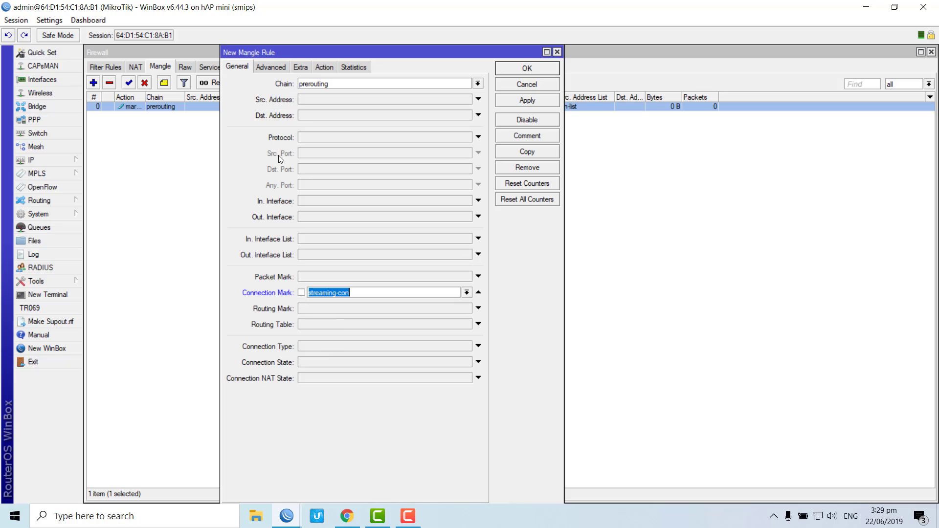
Make the second rule mark packets as streaming-packet with passthrough disabled, save it, and close the firewall window.
{"action": "left_click", "coordinate": [324, 67]}
{"action": "left_click", "coordinate": [322, 84]}
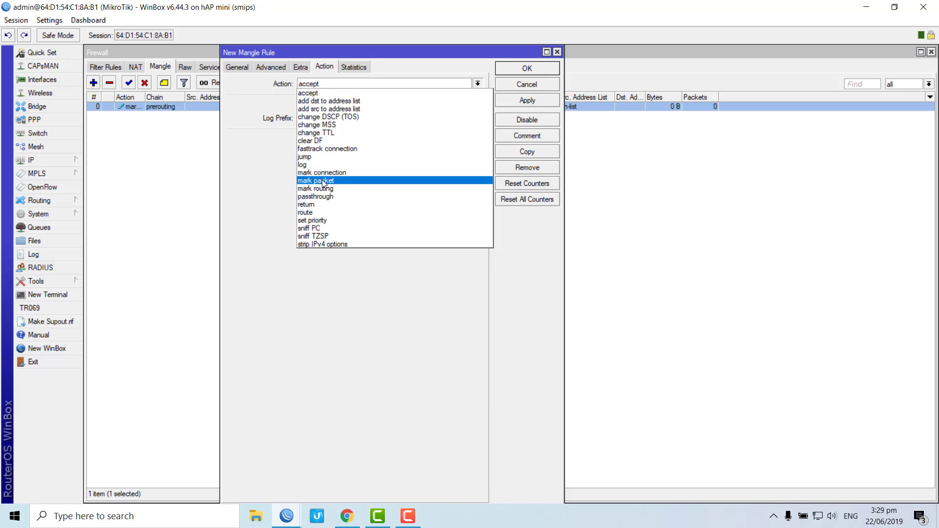
{"action": "left_click", "coordinate": [316, 180]}
{"action": "left_click", "coordinate": [314, 139]}
{"action": "type", "text": "streaming-packet"}
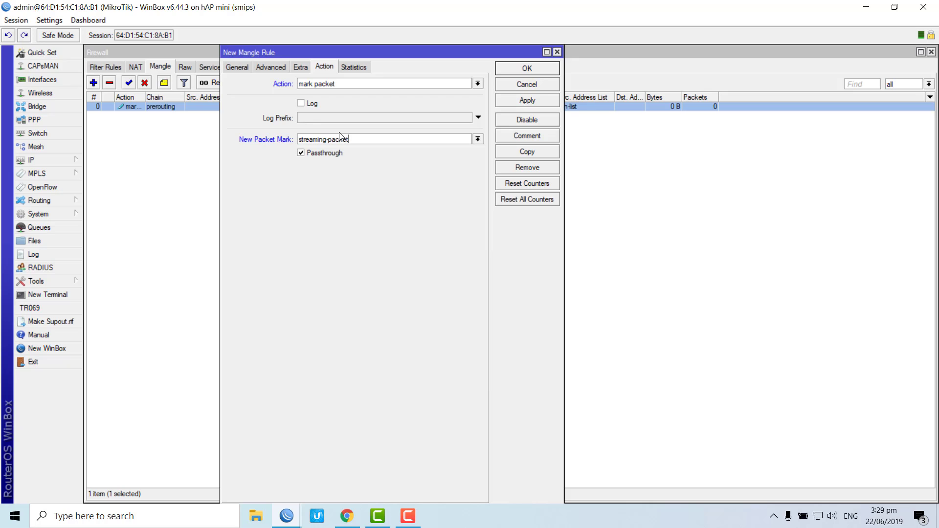
{"action": "double_click", "coordinate": [340, 139]}
{"action": "left_click", "coordinate": [301, 153]}
{"action": "left_click", "coordinate": [509, 100]}
{"action": "left_click", "coordinate": [510, 84]}
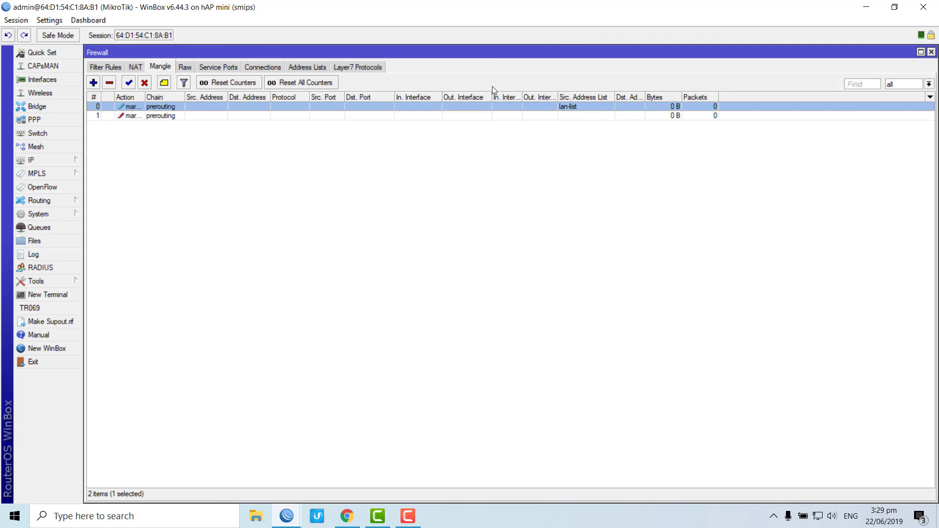
{"action": "left_click", "coordinate": [930, 52]}
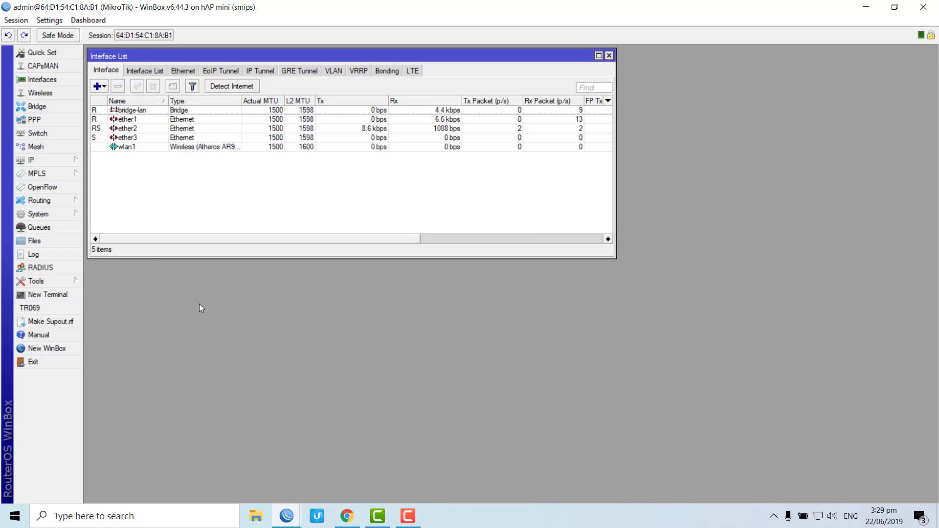
Create a pcq queue type named dl-streaming with a rate of 800k, classified by destination address.
{"action": "left_click", "coordinate": [77, 227]}
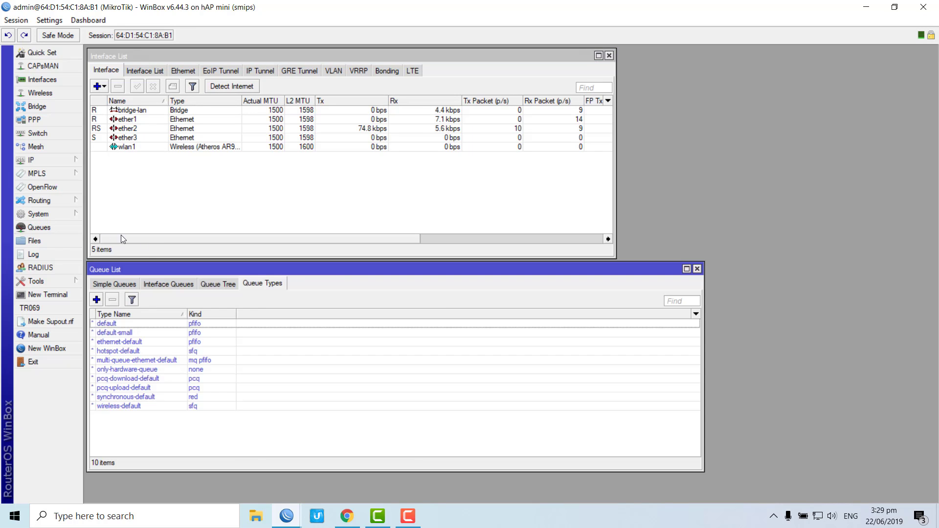
{"action": "left_click", "coordinate": [96, 299]}
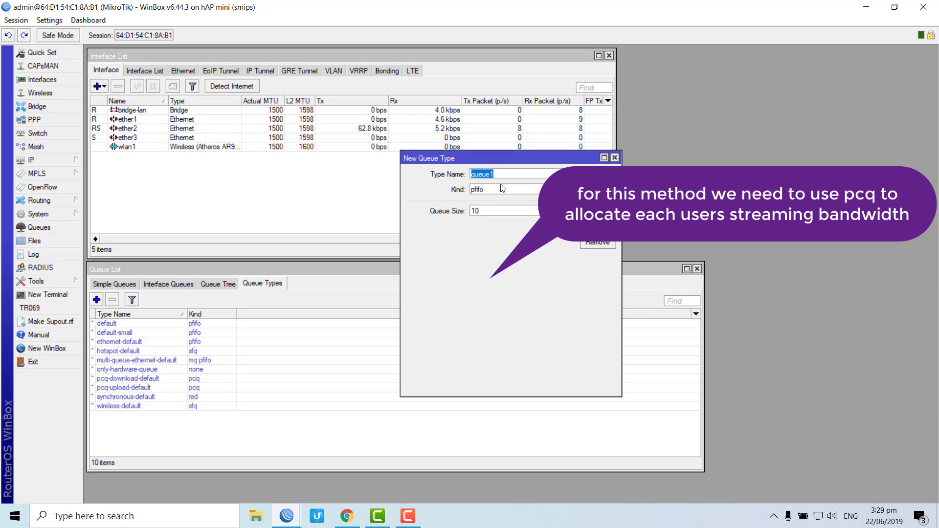
{"action": "type", "text": "dl-streaming"}
{"action": "left_click", "coordinate": [502, 190]}
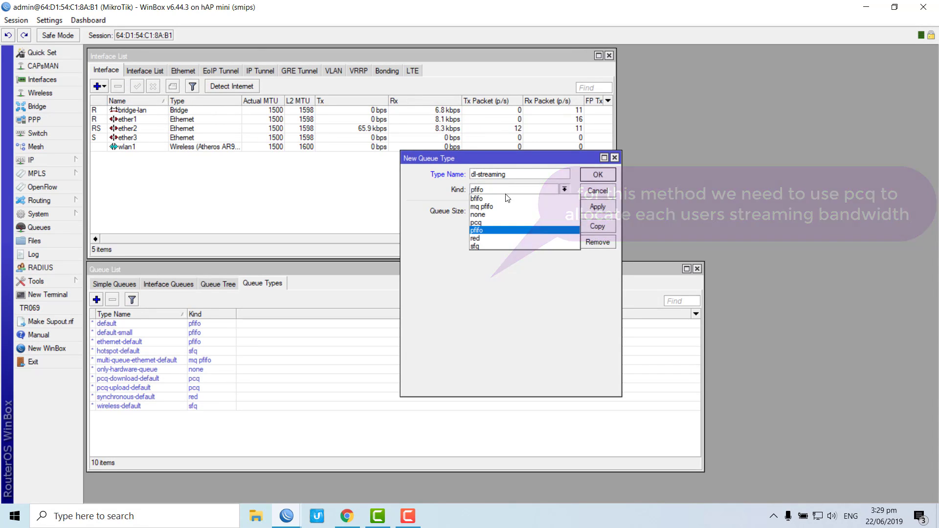
{"action": "left_click", "coordinate": [497, 223]}
{"action": "type", "text": "800k"}
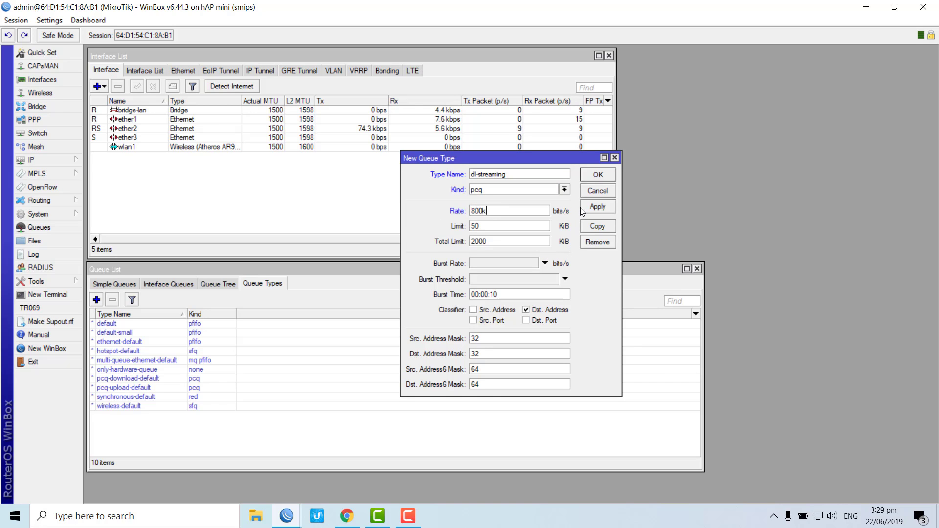
{"action": "left_click", "coordinate": [597, 206]}
Duplicate the dl-streaming queue type as ul-streaming, classified by source address instead of destination address.
{"action": "left_click", "coordinate": [597, 226]}
{"action": "type", "text": "u"}
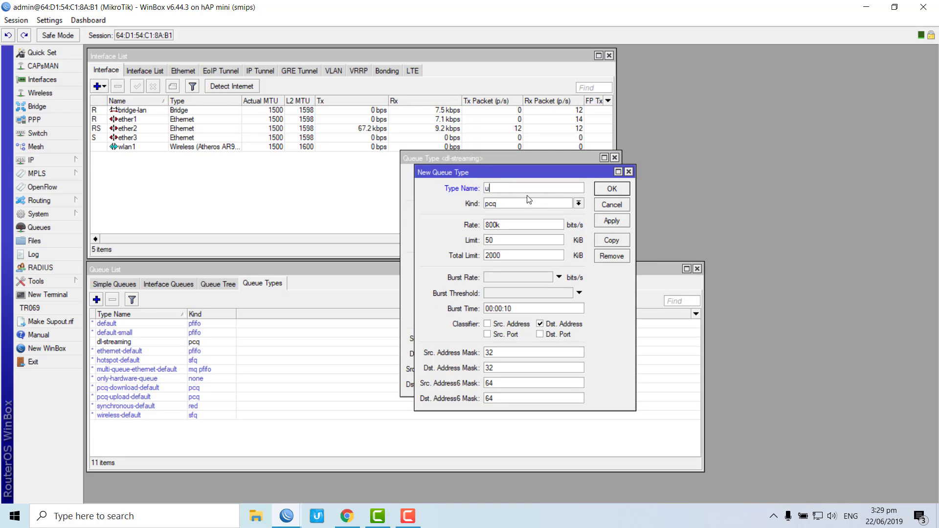
{"action": "type", "text": "l-streaming"}
{"action": "left_click", "coordinate": [495, 324]}
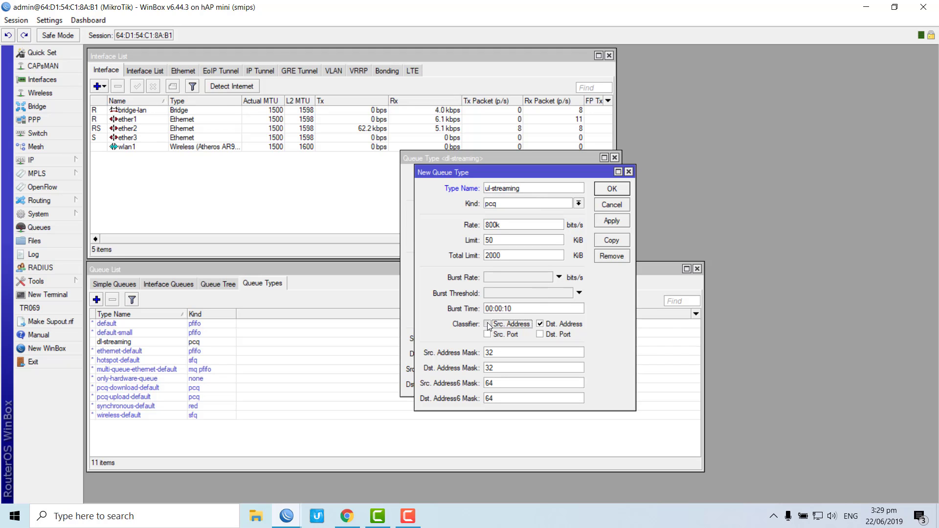
{"action": "left_click", "coordinate": [540, 324]}
{"action": "left_click", "coordinate": [611, 220]}
{"action": "left_click", "coordinate": [611, 204]}
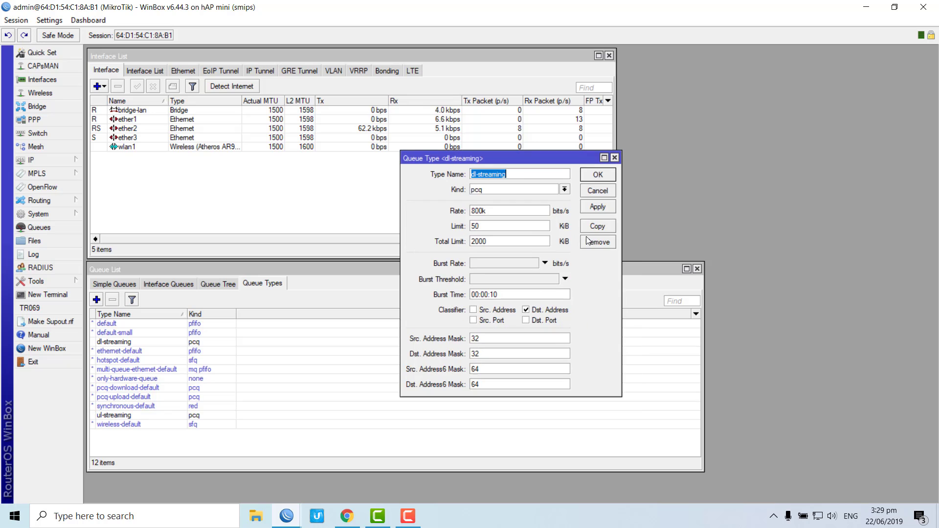
{"action": "left_click", "coordinate": [597, 191]}
Start a queue tree entry named streaming under the global parent, matching the packet mark streaming-packet.
{"action": "left_click", "coordinate": [218, 284]}
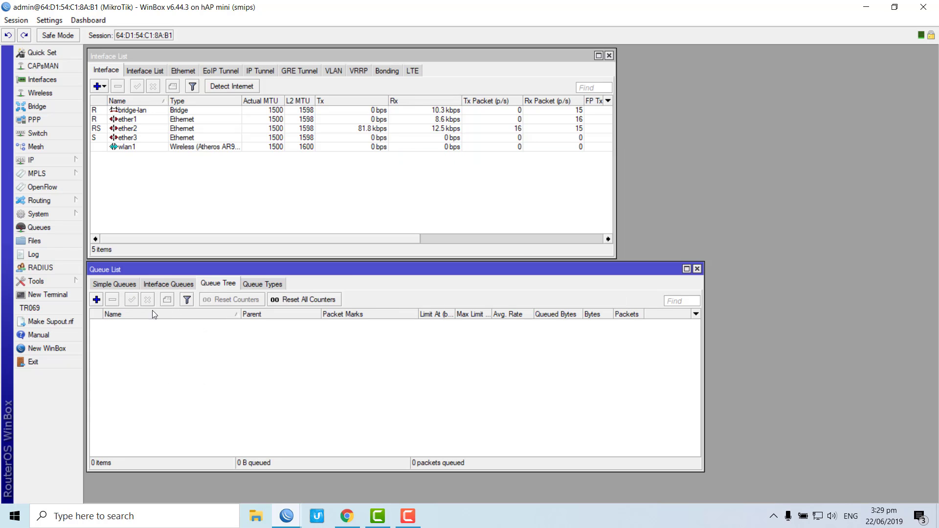
{"action": "left_click", "coordinate": [97, 300]}
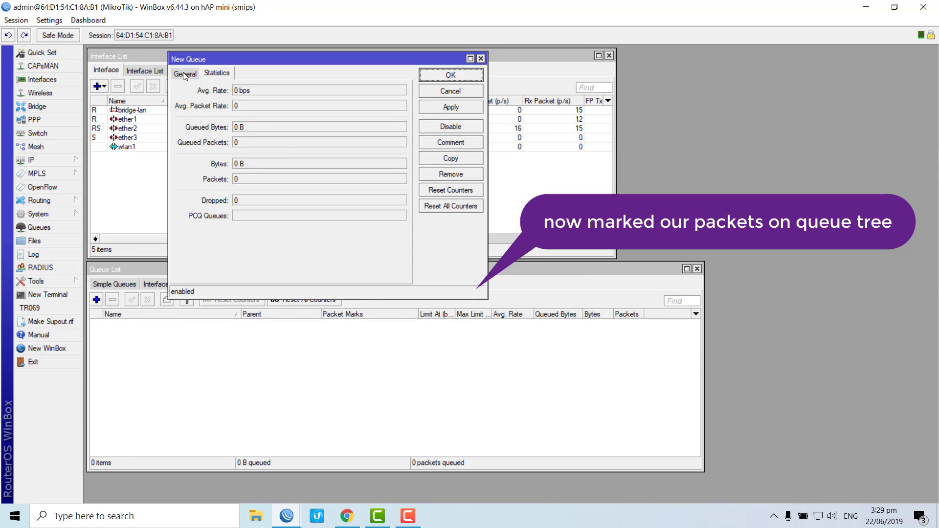
{"action": "type", "text": "strea"}
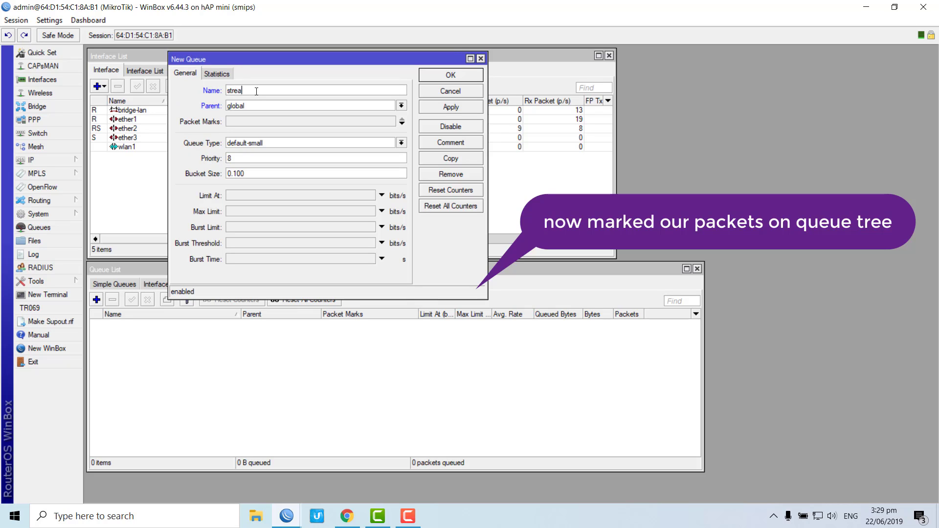
{"action": "type", "text": "ming"}
{"action": "left_click", "coordinate": [287, 123]}
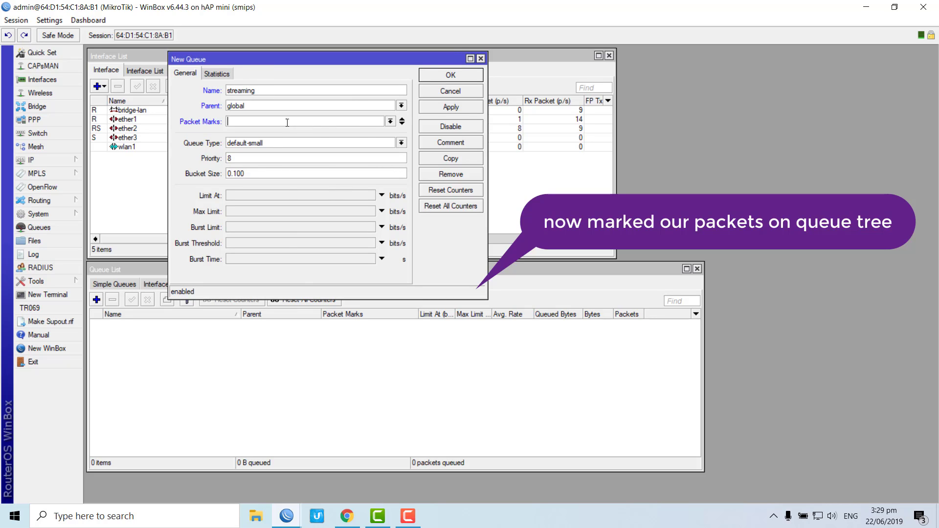
{"action": "left_click", "coordinate": [390, 121]}
{"action": "left_click", "coordinate": [252, 138]}
{"action": "left_click", "coordinate": [265, 213]}
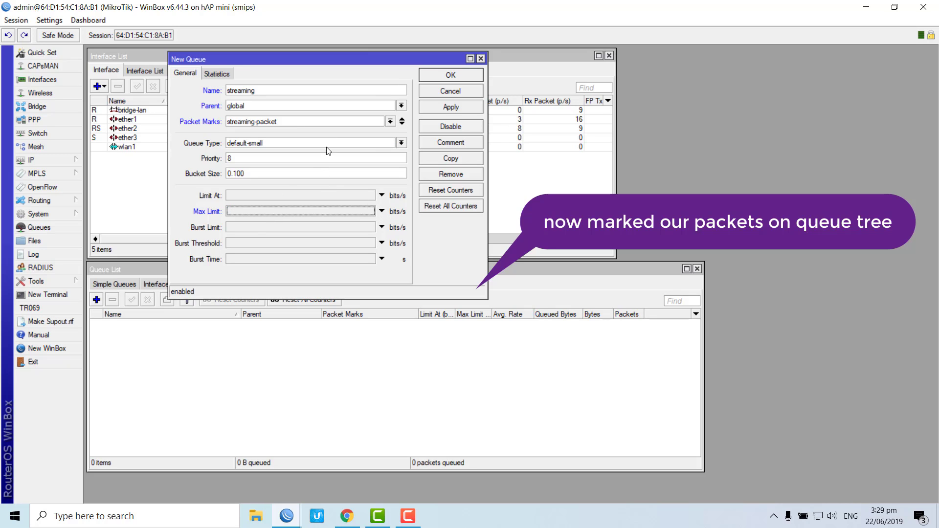
Assign the dl-streaming queue type to the streaming queue, then save and close it.
{"action": "left_click", "coordinate": [401, 143]}
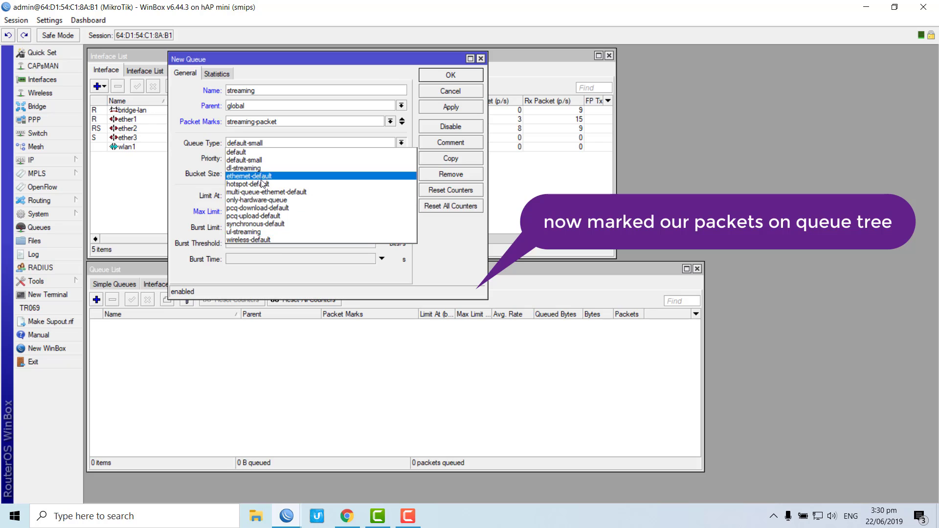
{"action": "left_click", "coordinate": [258, 167]}
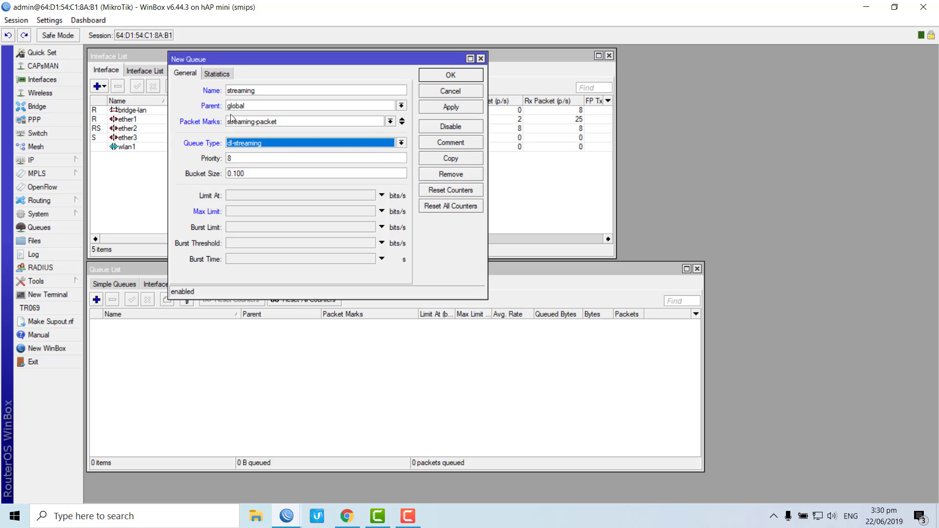
{"action": "left_click", "coordinate": [216, 74]}
{"action": "left_click", "coordinate": [192, 72]}
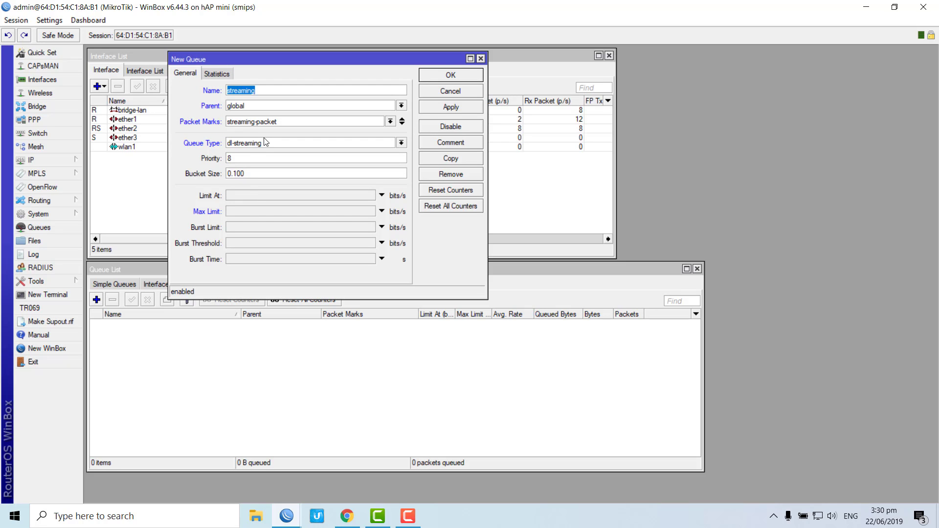
{"action": "left_click", "coordinate": [448, 107]}
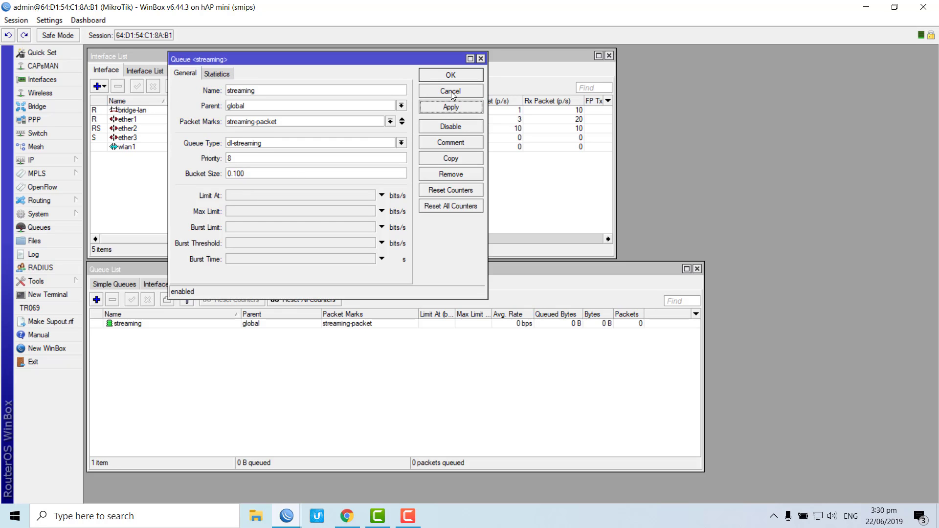
{"action": "left_click", "coordinate": [450, 75]}
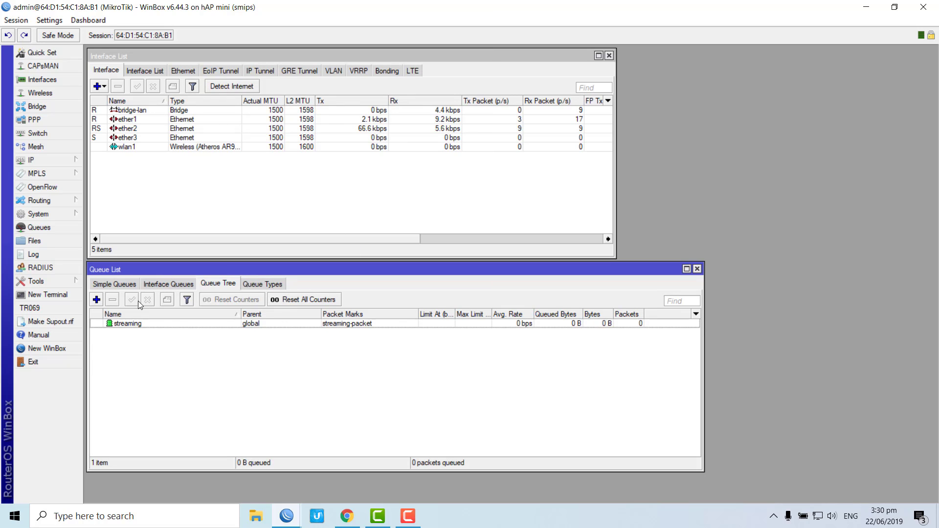
Check the simple queues and the queue tree, and open the hotspot user list.
{"action": "left_click", "coordinate": [124, 286]}
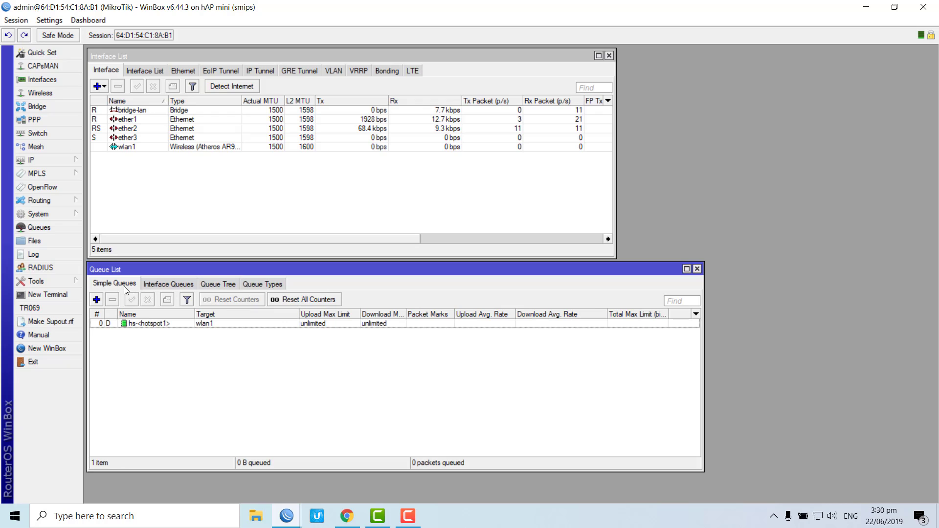
{"action": "left_click", "coordinate": [225, 285]}
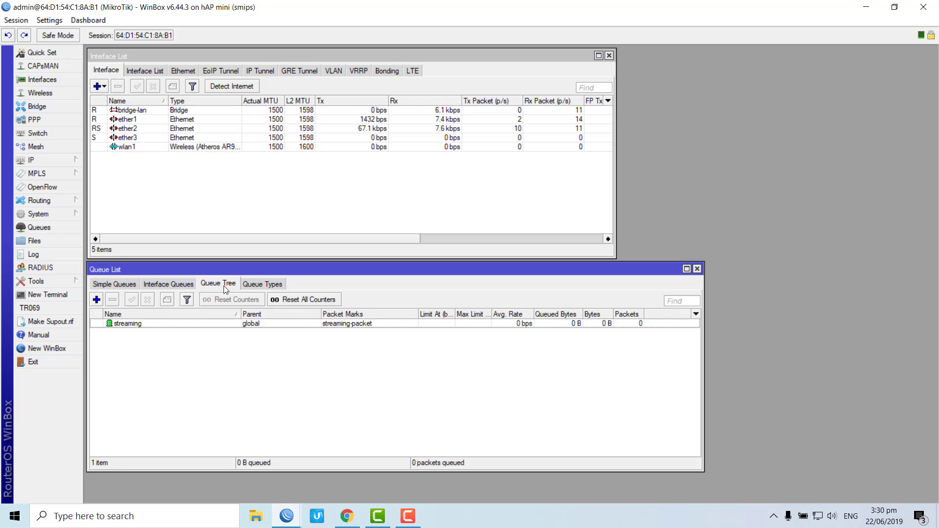
{"action": "left_click", "coordinate": [70, 160]}
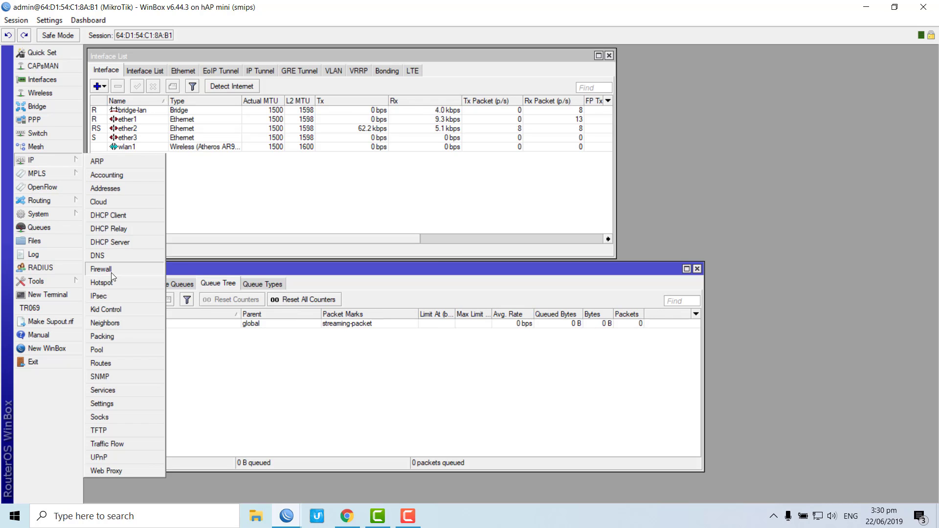
{"action": "left_click", "coordinate": [111, 271]}
{"action": "left_click", "coordinate": [261, 314]}
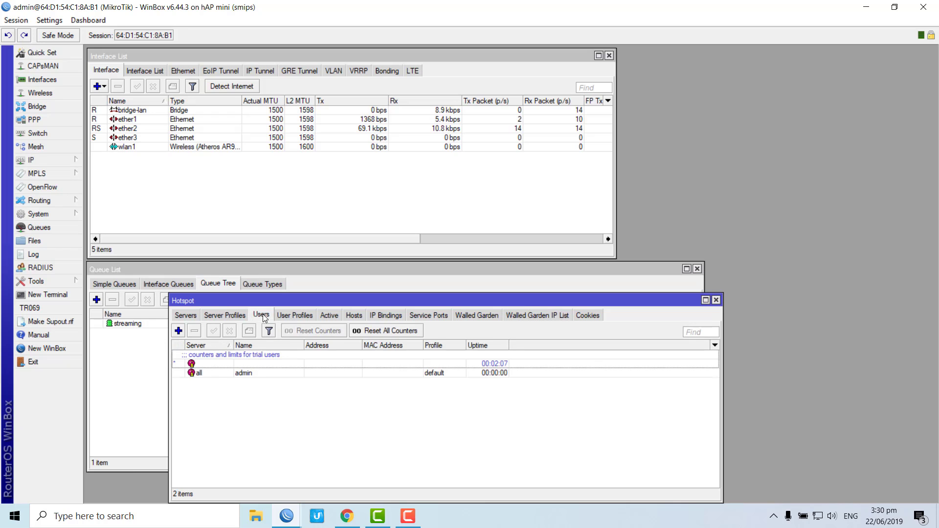
Start a new hotspot user named user1, fill in the account password and choose the 1 hour profile.
{"action": "left_click", "coordinate": [180, 331]}
{"action": "double_click", "coordinate": [486, 241]}
{"action": "key", "text": "ctrl+c"}
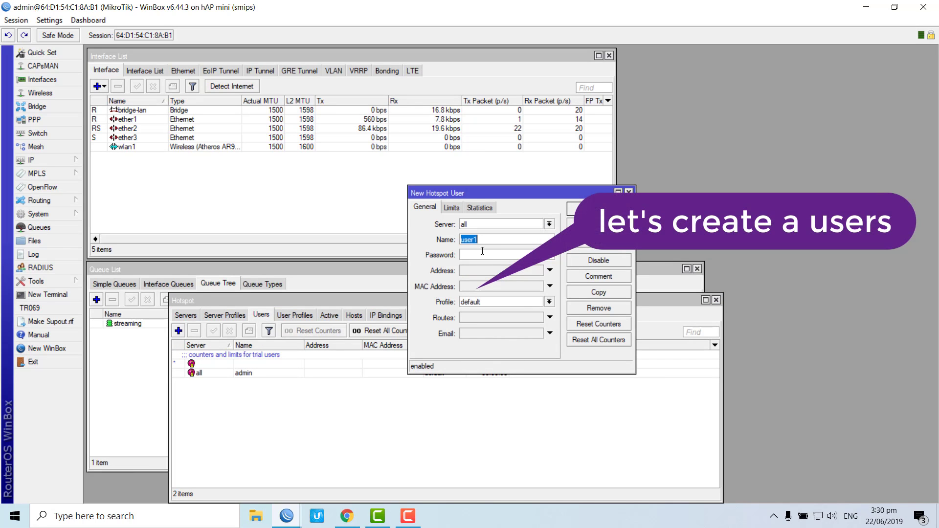
{"action": "left_click", "coordinate": [483, 252]}
{"action": "key", "text": "ctrl+v"}
{"action": "left_click", "coordinate": [479, 302]}
{"action": "left_click", "coordinate": [484, 319]}
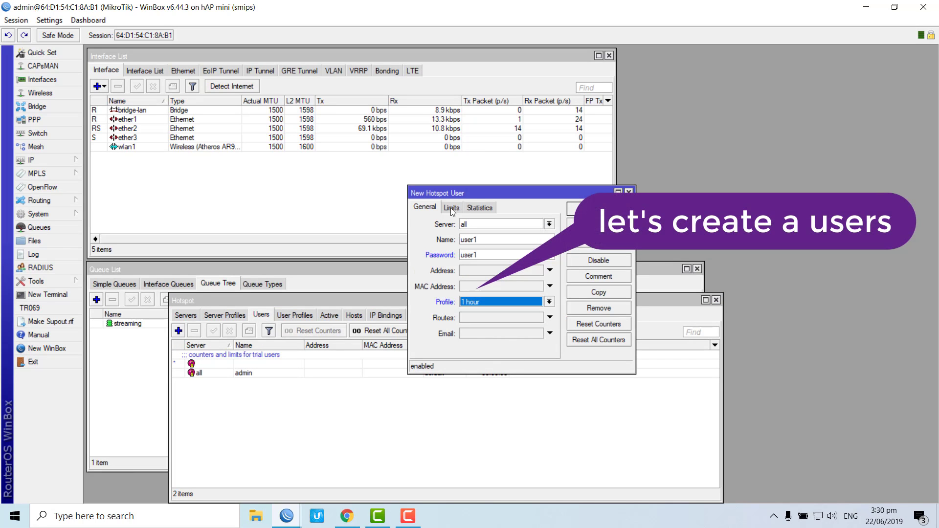
Limit the uptime of user1 to 01:00:00 and save the hotspot user.
{"action": "left_click", "coordinate": [451, 209]}
{"action": "left_click", "coordinate": [473, 225]}
{"action": "left_click", "coordinate": [473, 224]}
{"action": "type", "text": "1:00:00"}
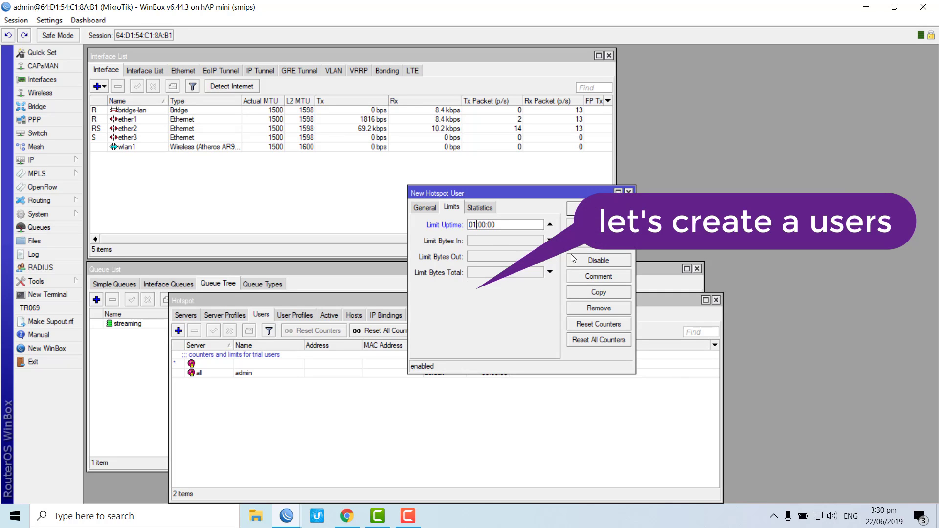
{"action": "left_click", "coordinate": [587, 241]}
{"action": "left_click", "coordinate": [588, 210]}
Start a second hotspot user named user2, fill in the account password and choose the 1 hour profile.
{"action": "left_click", "coordinate": [178, 333]}
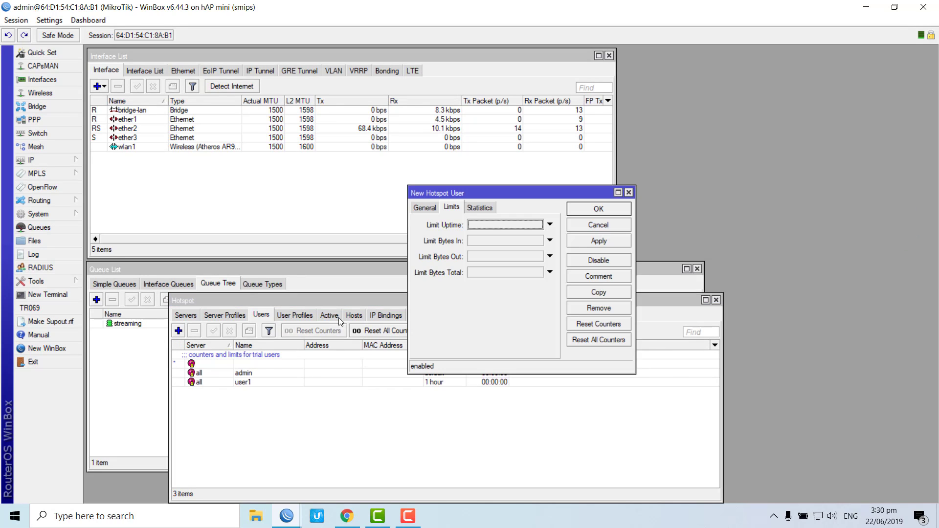
{"action": "left_click", "coordinate": [419, 208]}
{"action": "left_click_drag", "start_coordinate": [482, 238], "coordinate": [435, 238]}
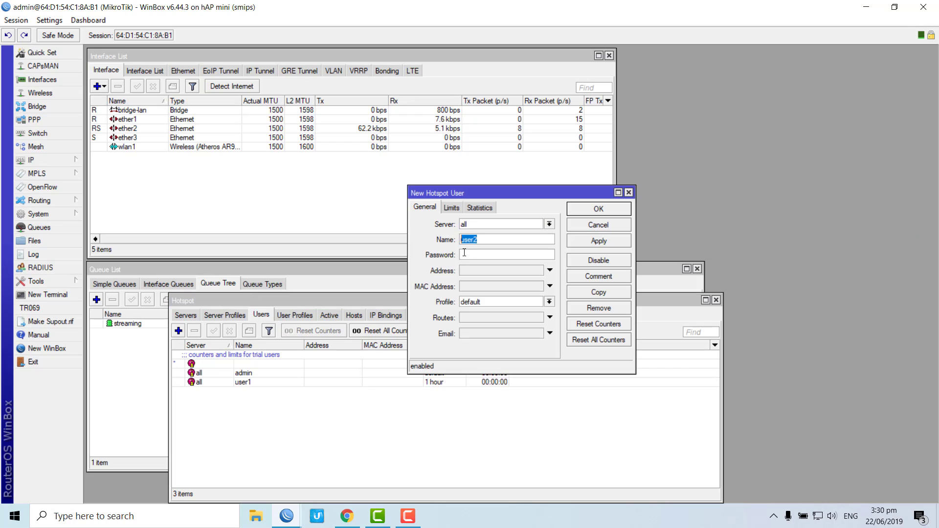
{"action": "key", "text": "ctrl+c"}
{"action": "left_click", "coordinate": [464, 253]}
{"action": "key", "text": "ctrl+v"}
{"action": "left_click", "coordinate": [477, 302]}
{"action": "left_click", "coordinate": [480, 315]}
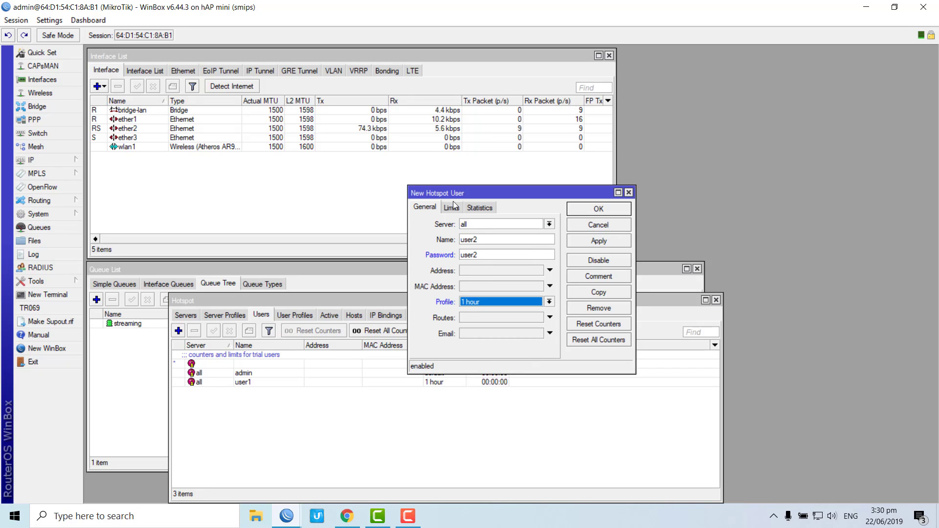
Limit the uptime of user2 to 01:00:00, apply it and close the hotspot user.
{"action": "left_click", "coordinate": [452, 208]}
{"action": "left_click", "coordinate": [481, 224]}
{"action": "left_click", "coordinate": [475, 225]}
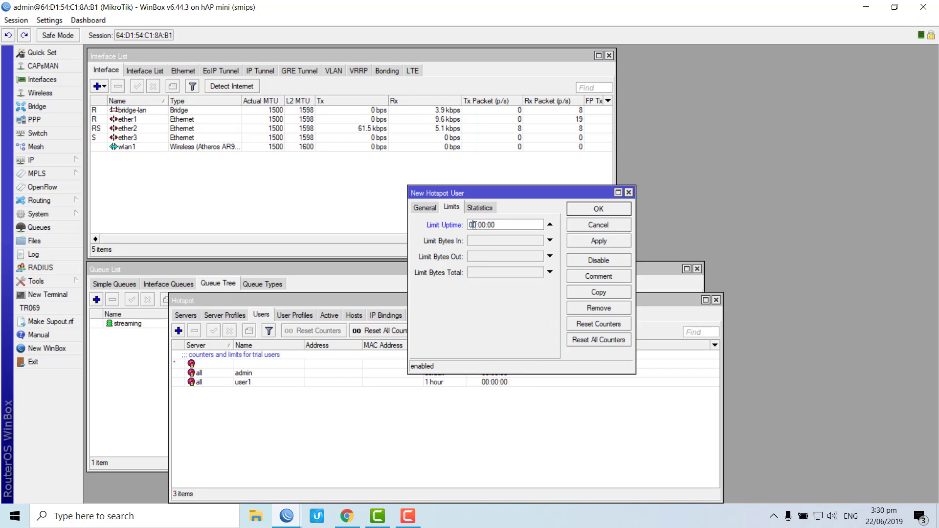
{"action": "left_click", "coordinate": [599, 241]}
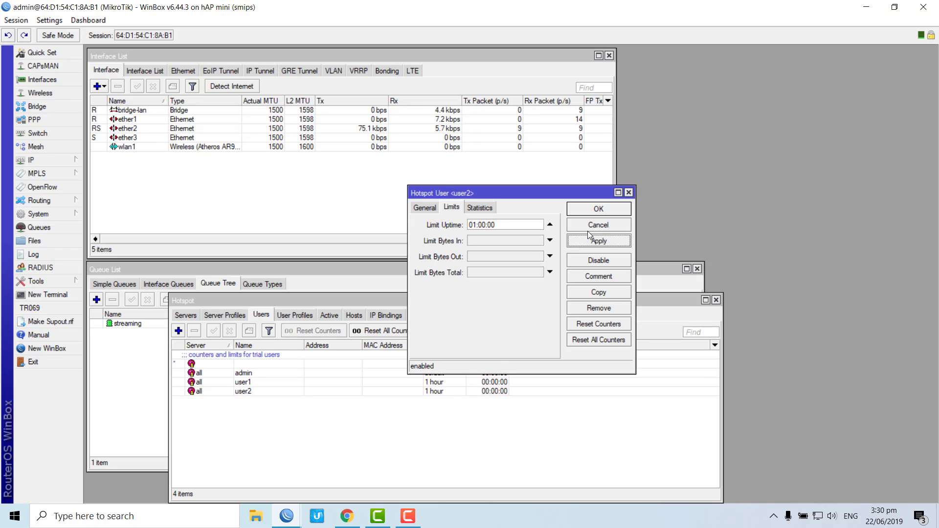
{"action": "left_click", "coordinate": [597, 224]}
Move the Hotspot window lower so the queue list stays readable, and view the simple queues.
{"action": "left_click_drag", "start_coordinate": [628, 301], "coordinate": [555, 361]}
{"action": "left_click", "coordinate": [113, 285]}
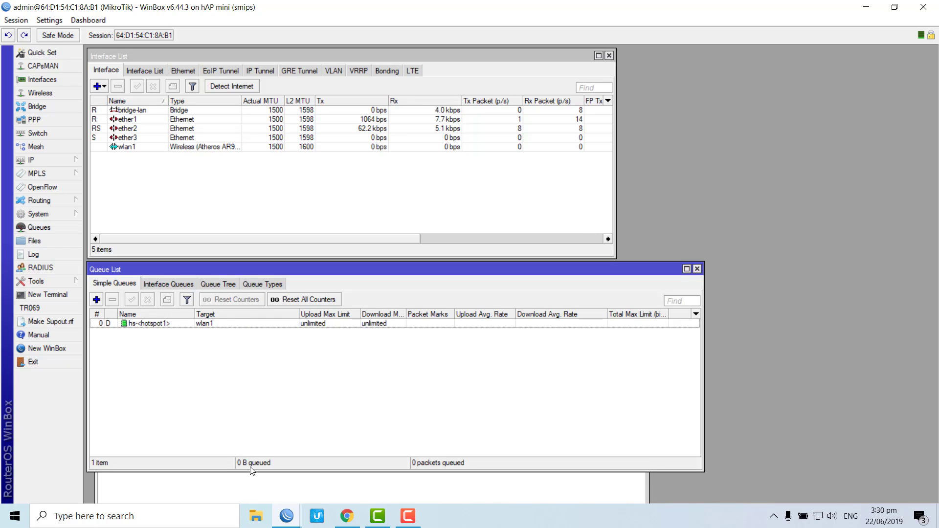
{"action": "left_click", "coordinate": [238, 493]}
{"action": "left_click_drag", "start_coordinate": [250, 362], "coordinate": [239, 369]}
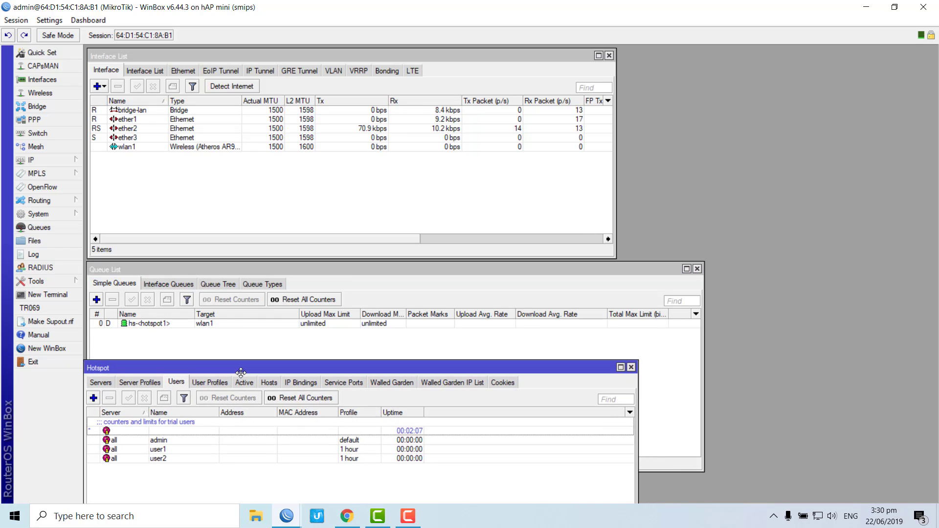
Change the parent of the streaming queue in the queue tree to wlan1 and save it.
{"action": "left_click", "coordinate": [223, 283]}
{"action": "left_click", "coordinate": [222, 281]}
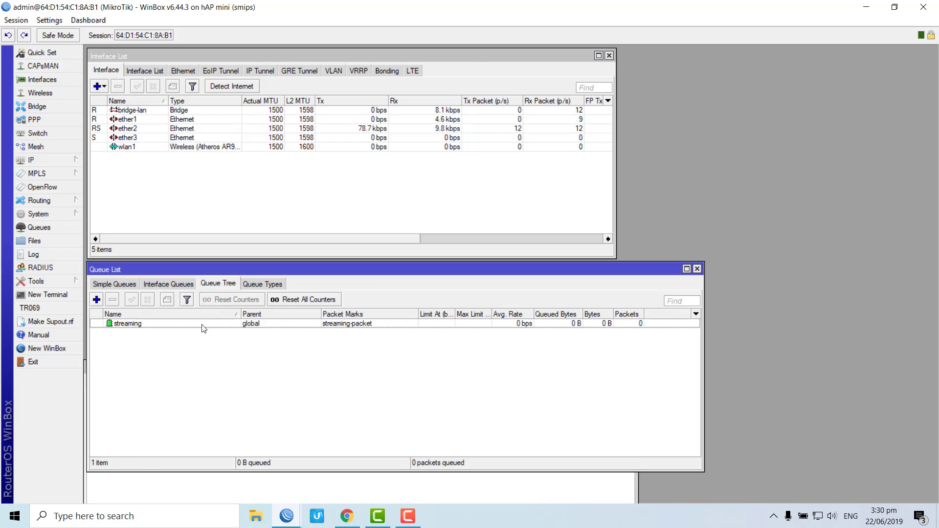
{"action": "double_click", "coordinate": [206, 324]}
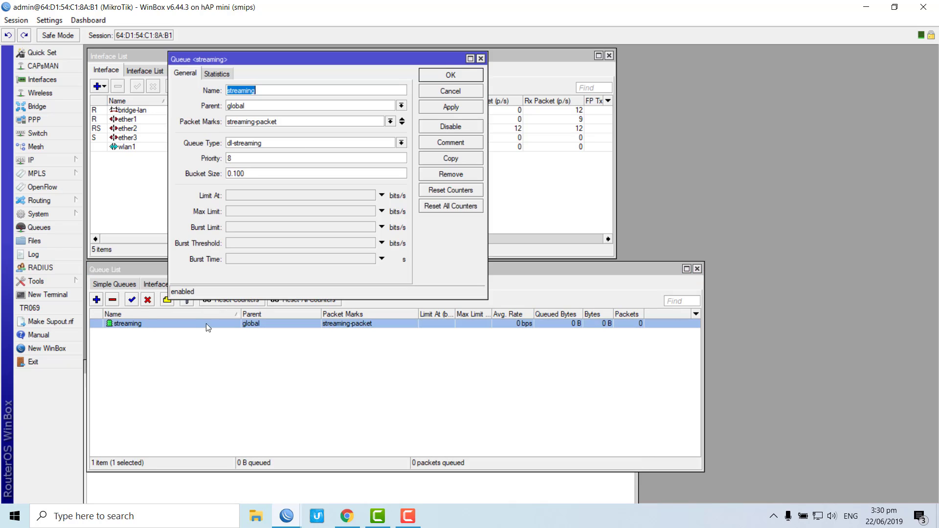
{"action": "left_click", "coordinate": [367, 109]}
{"action": "left_click", "coordinate": [255, 163]}
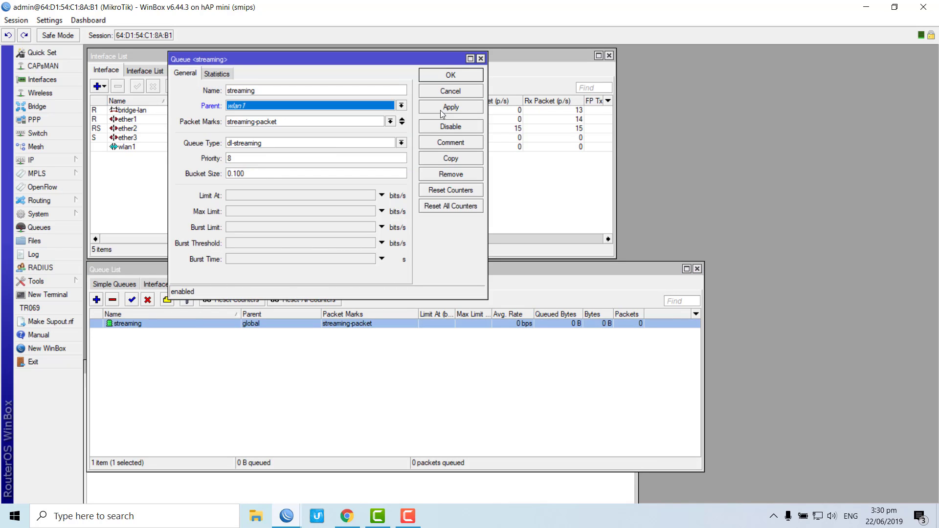
{"action": "left_click", "coordinate": [444, 109]}
{"action": "left_click", "coordinate": [450, 75]}
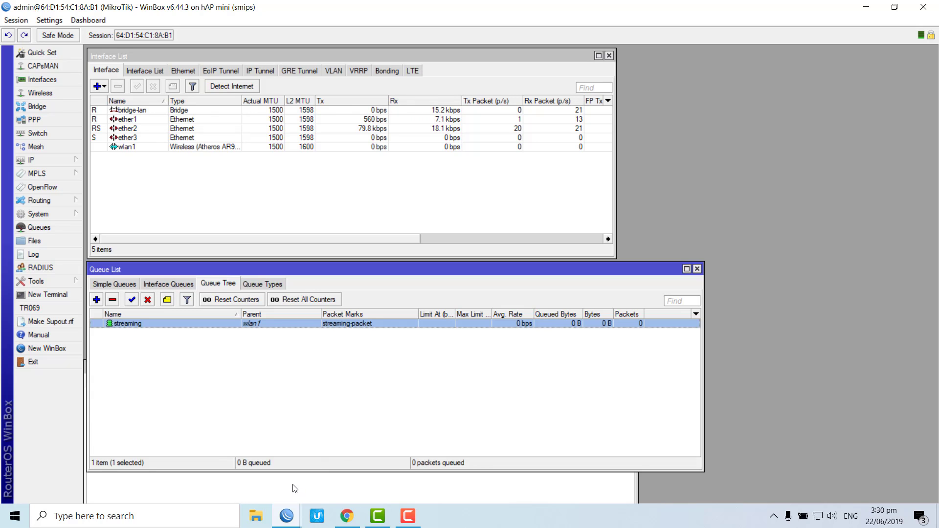
Show the simple queues alongside the Hotspot window and view the connected hotspot hosts.
{"action": "left_click", "coordinate": [295, 490]}
{"action": "mouse_move", "coordinate": [233, 375]}
{"action": "left_mouse_down"}
{"action": "mouse_move", "coordinate": [242, 364]}
{"action": "mouse_move", "coordinate": [235, 358]}
{"action": "left_mouse_up"}
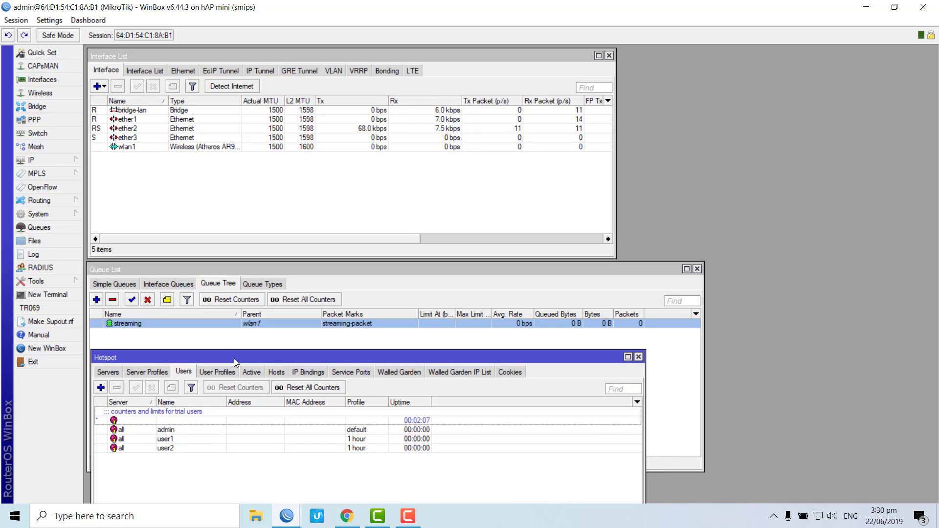
{"action": "left_click", "coordinate": [114, 284]}
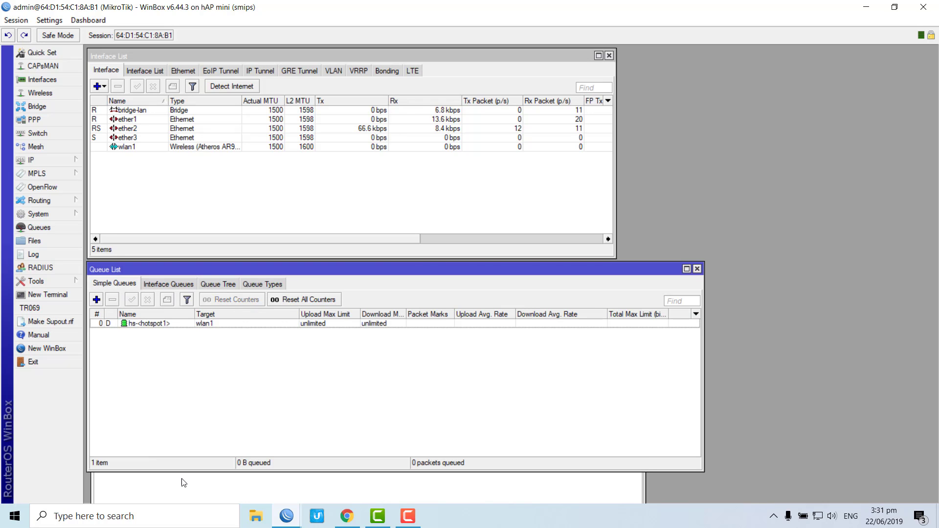
{"action": "left_click", "coordinate": [184, 478]}
{"action": "left_click_drag", "start_coordinate": [203, 362], "coordinate": [197, 366]}
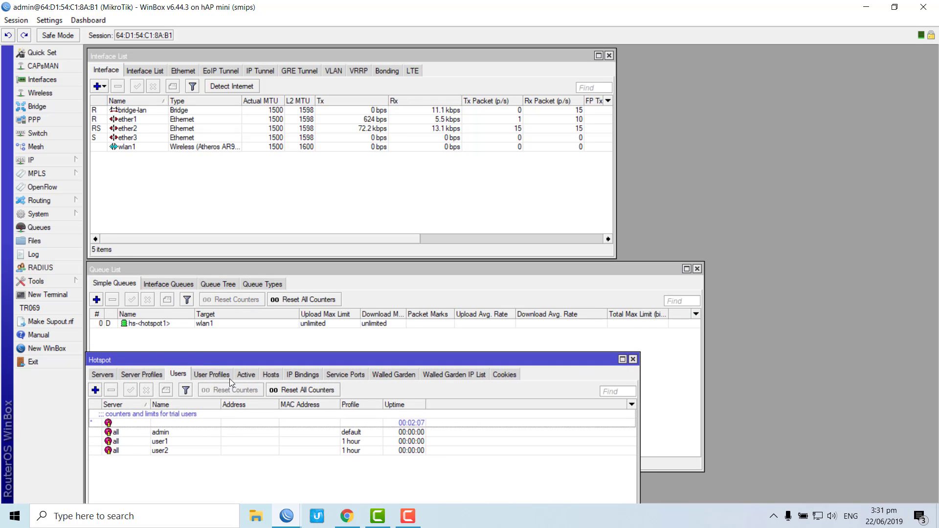
{"action": "left_click", "coordinate": [250, 374]}
{"action": "left_click", "coordinate": [269, 376]}
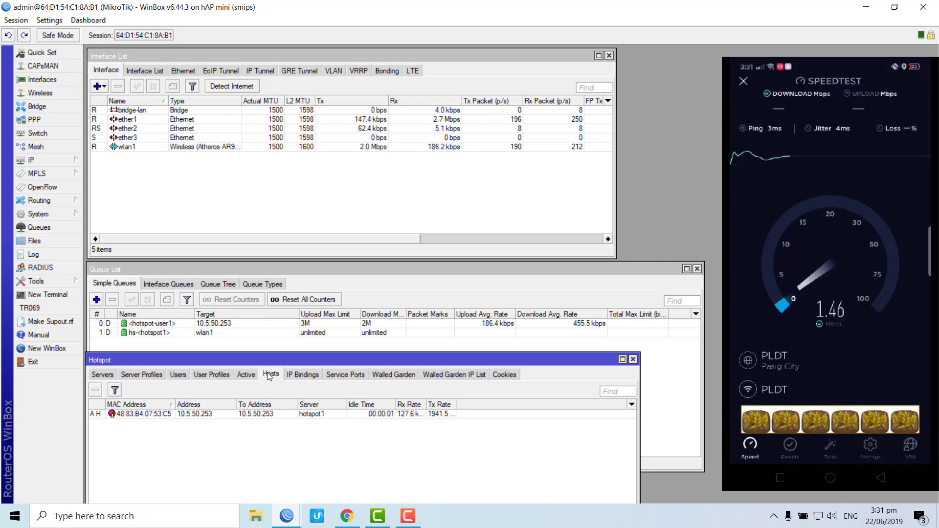
Compare the traffic rates in the queue tree and simple queues, and bring the hotspot hosts list back into view.
{"action": "left_click", "coordinate": [226, 286]}
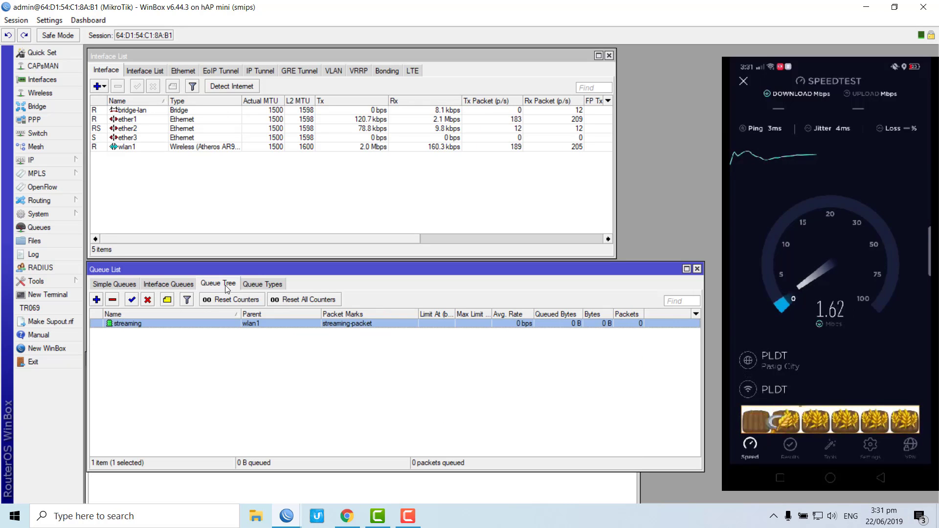
{"action": "double_click", "coordinate": [260, 321]}
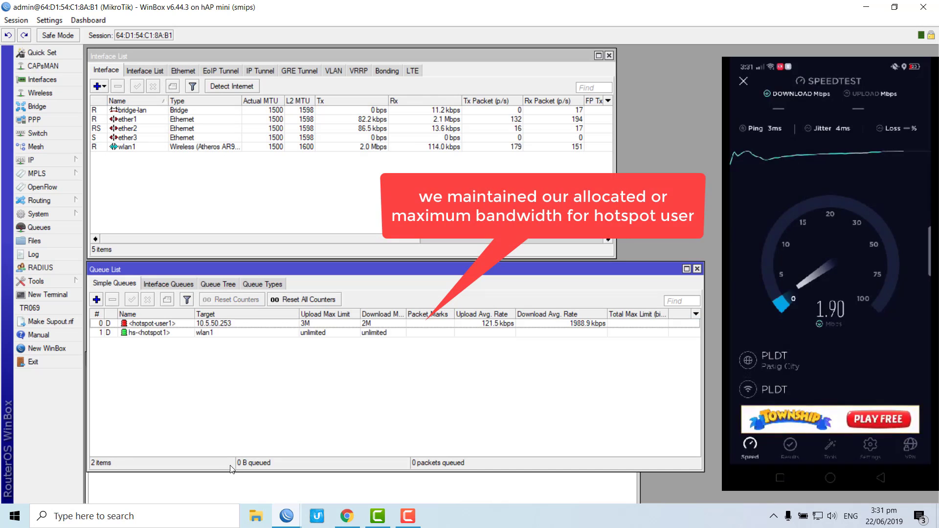
{"action": "left_click", "coordinate": [229, 496]}
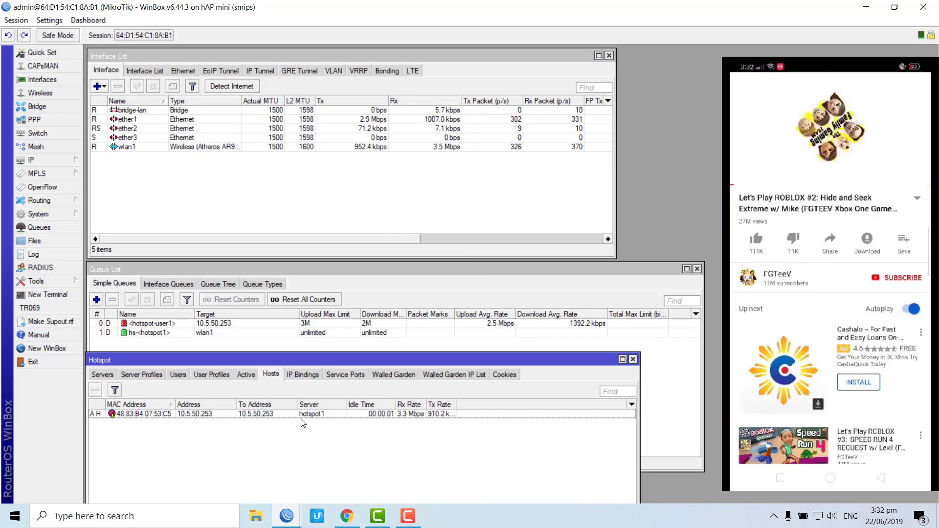
Check the streaming queue in the queue tree, and inspect the advanced settings, statistics and traffic of the hotspot-user1 simple queue.
{"action": "left_click", "coordinate": [225, 286]}
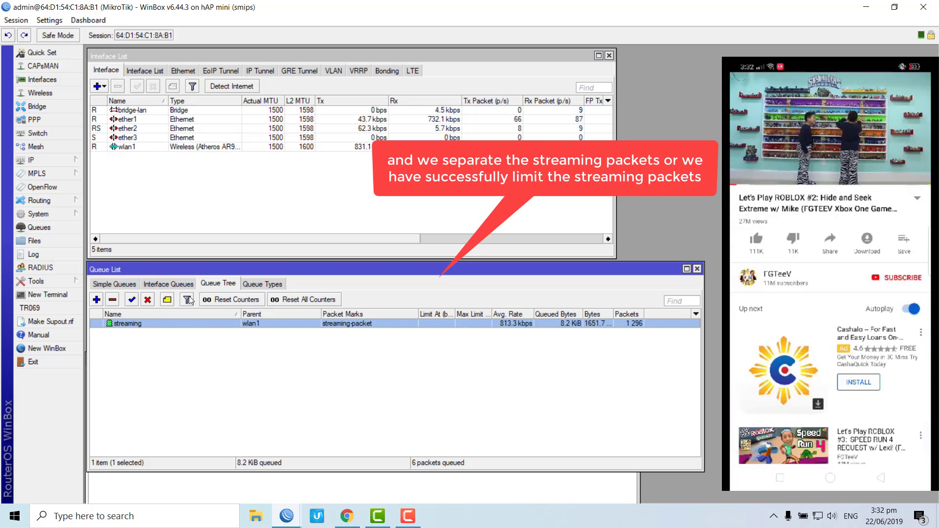
{"action": "left_click", "coordinate": [114, 284]}
{"action": "double_click", "coordinate": [495, 327]}
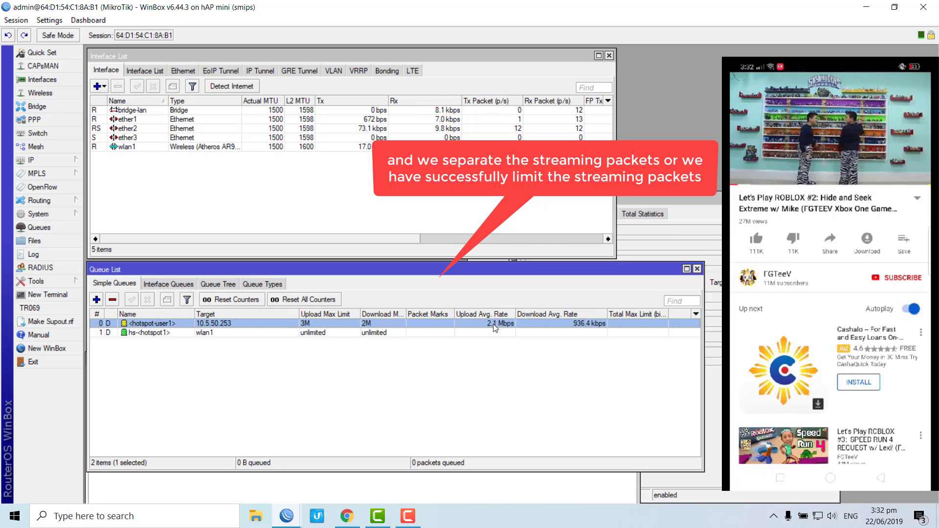
{"action": "left_click", "coordinate": [525, 217]}
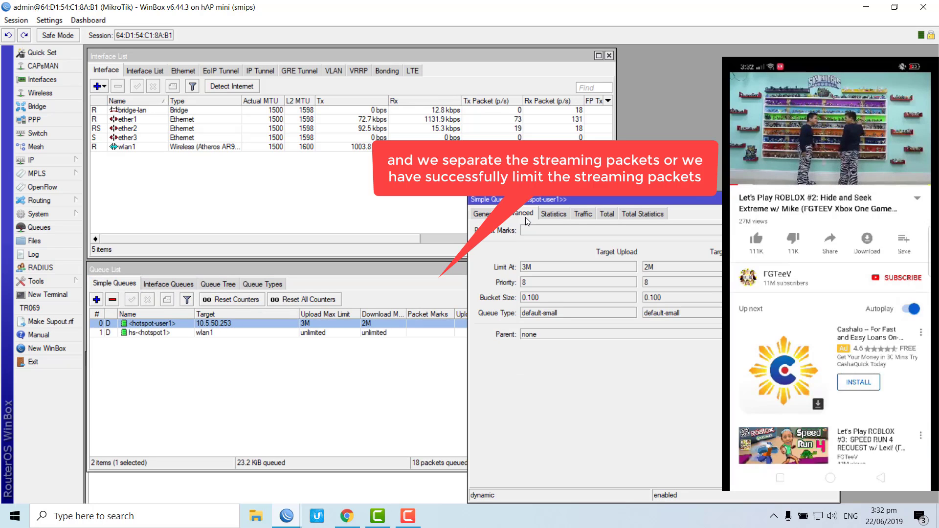
{"action": "left_click", "coordinate": [558, 214]}
{"action": "left_click", "coordinate": [582, 214]}
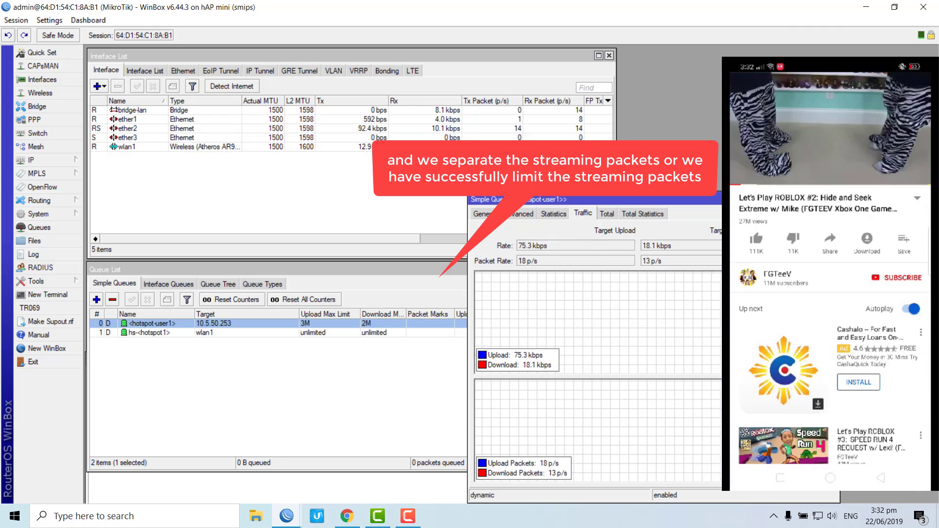
{"action": "key", "text": "Escape"}
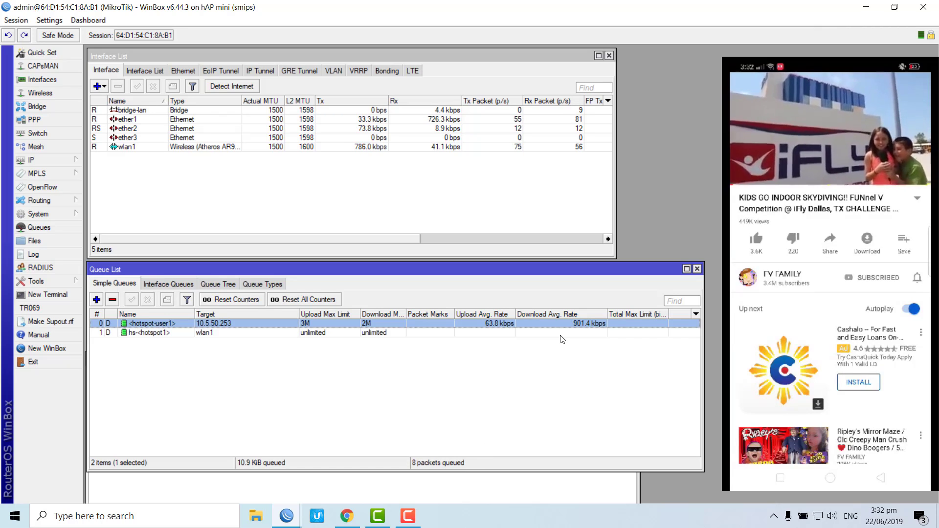
Show the queue tree alongside the Hotspot window, and view the hotspot hosts and active users.
{"action": "left_click", "coordinate": [226, 284]}
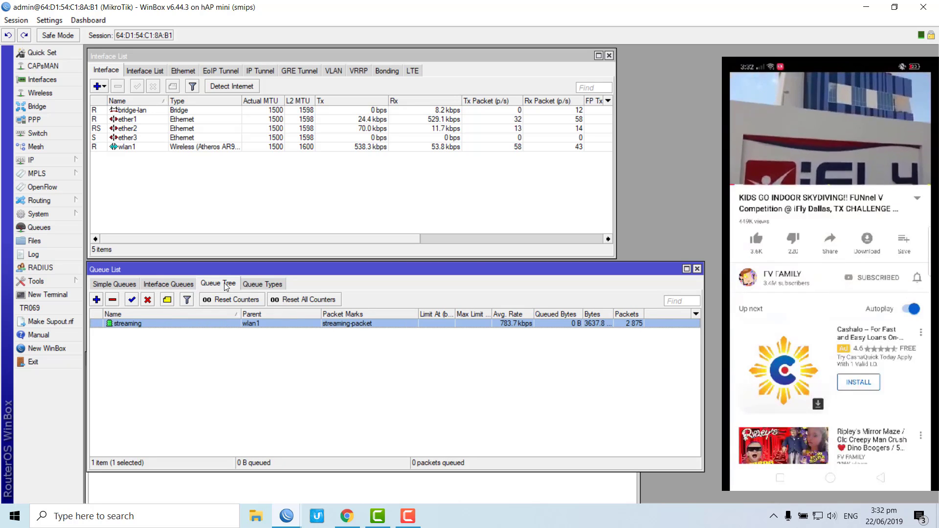
{"action": "left_click", "coordinate": [282, 490]}
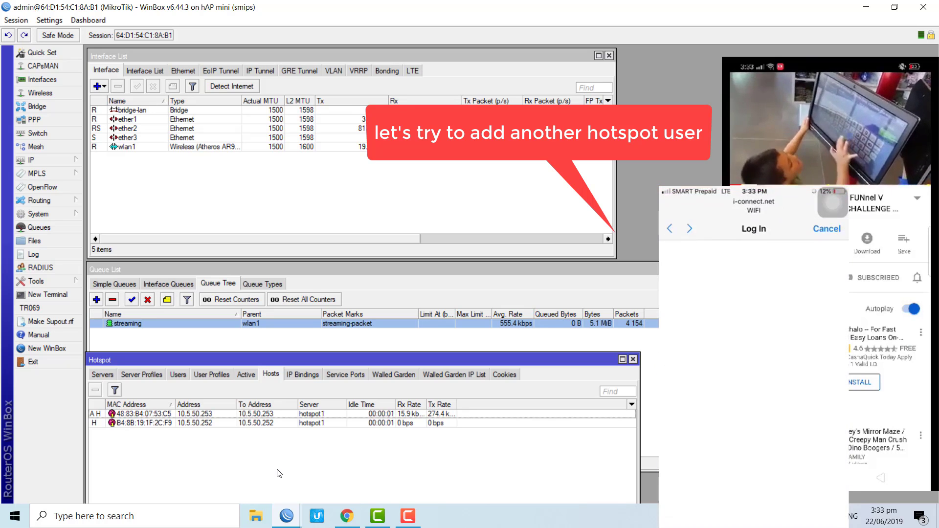
{"action": "left_click", "coordinate": [243, 374]}
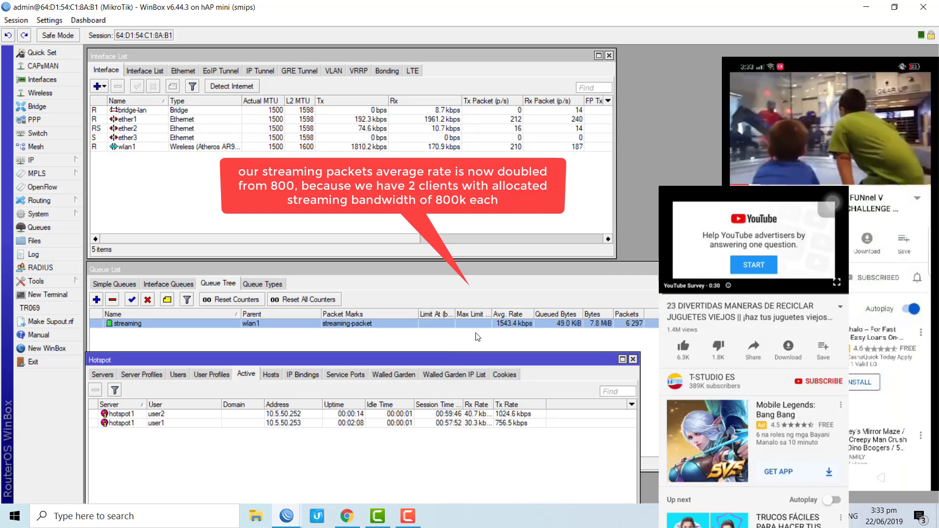
Compare the average rates of the hotspot-user1 and hotspot-user2 simple queues with the streaming queue's rate in the queue tree.
{"action": "left_click", "coordinate": [115, 284]}
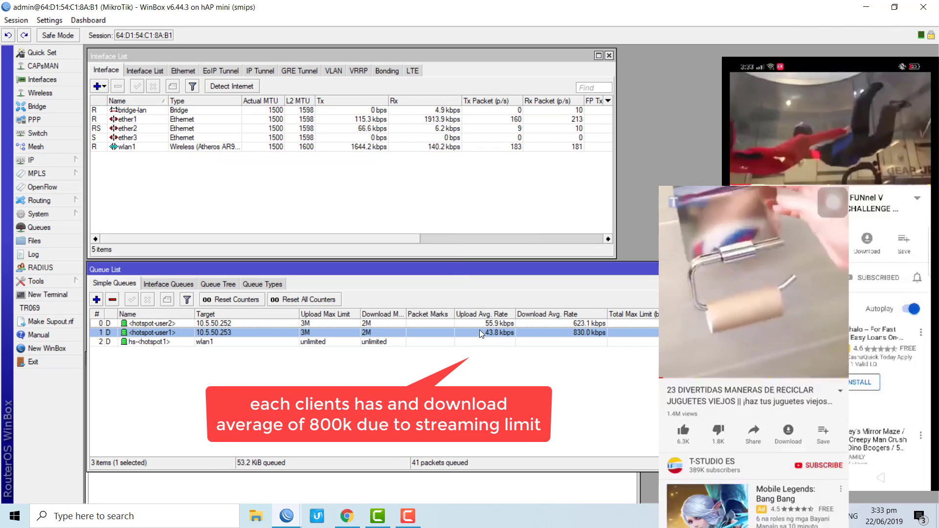
{"action": "left_click", "coordinate": [525, 323], "text": "ctrl"}
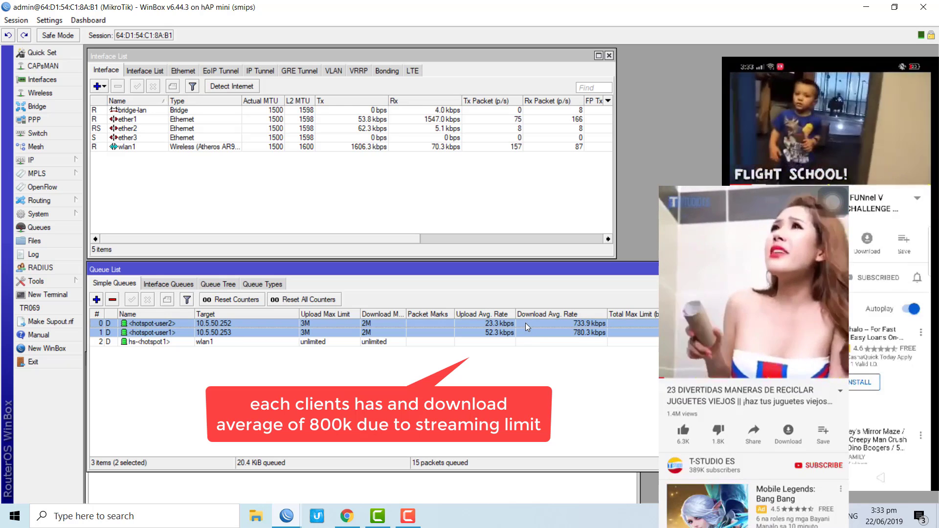
{"action": "left_click", "coordinate": [218, 284]}
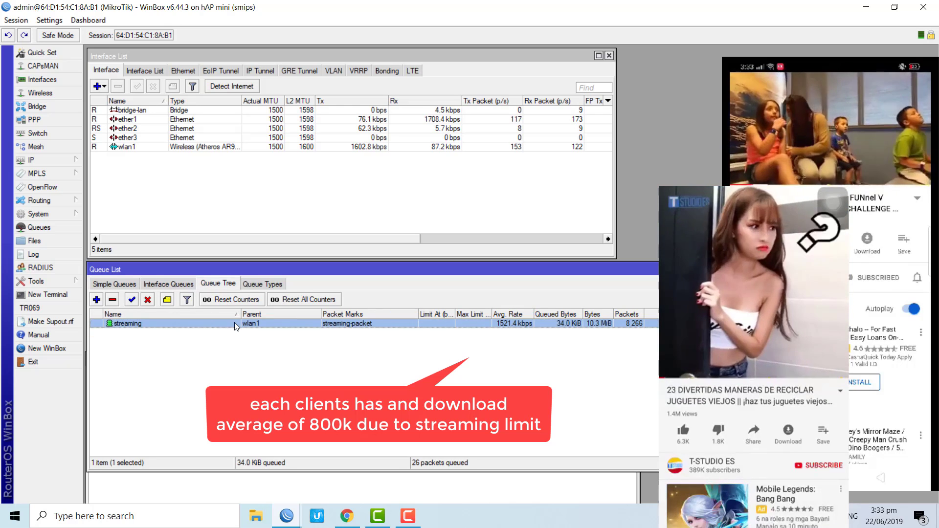
Inspect the streaming queue's statistics, including its number of PCQ queues, and leave the queue unchanged.
{"action": "double_click", "coordinate": [508, 323]}
{"action": "left_click", "coordinate": [216, 74]}
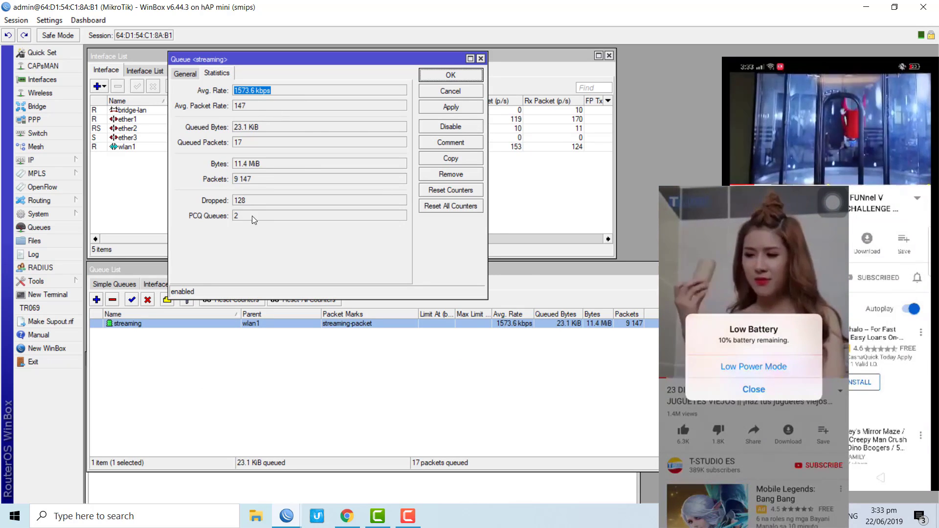
{"action": "left_click", "coordinate": [420, 93]}
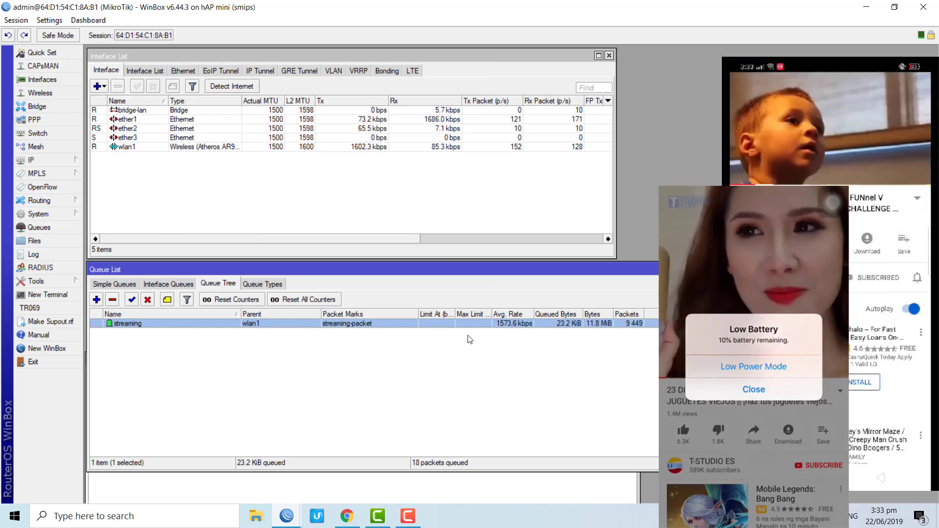